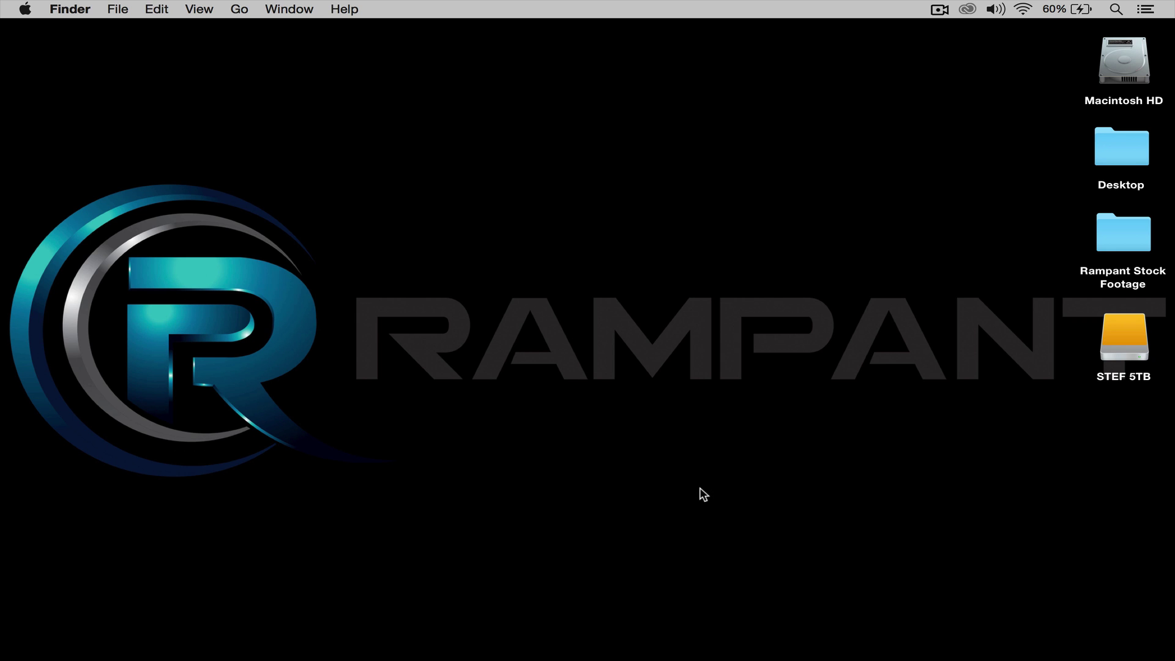
- Switch to Premiere, preview the wheat-field hand footage, and open the Overlays bin in its own window
key(super+Tab)
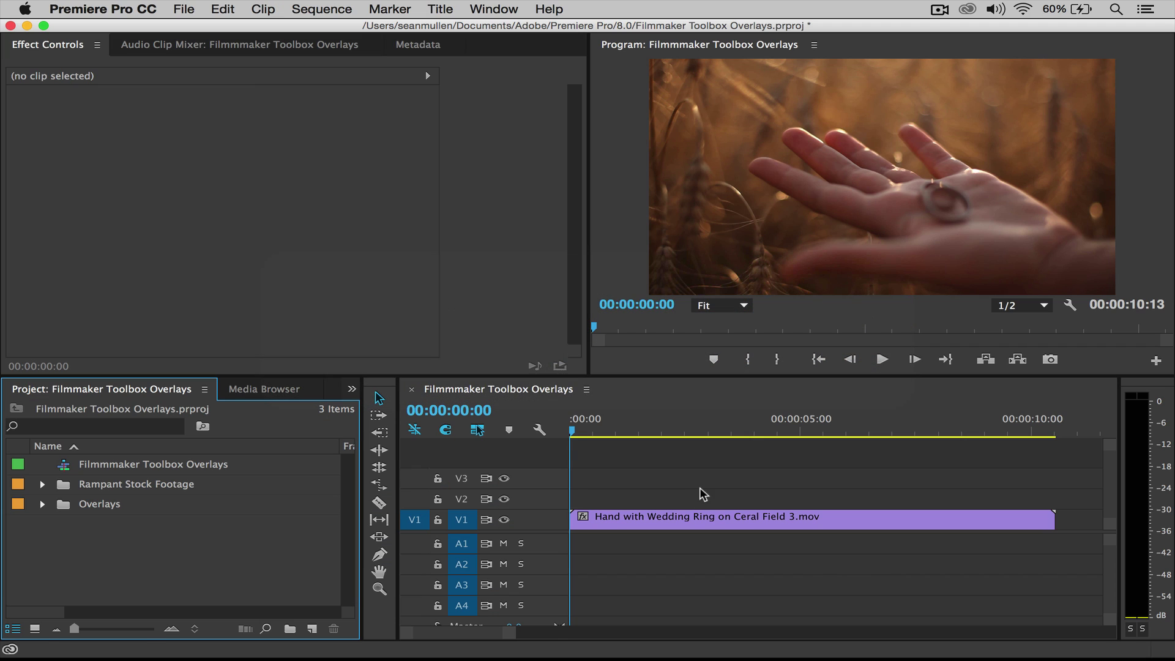
mouse_move(573, 434)
mouse_down()
mouse_move(738, 436)
mouse_move(572, 436)
mouse_up()
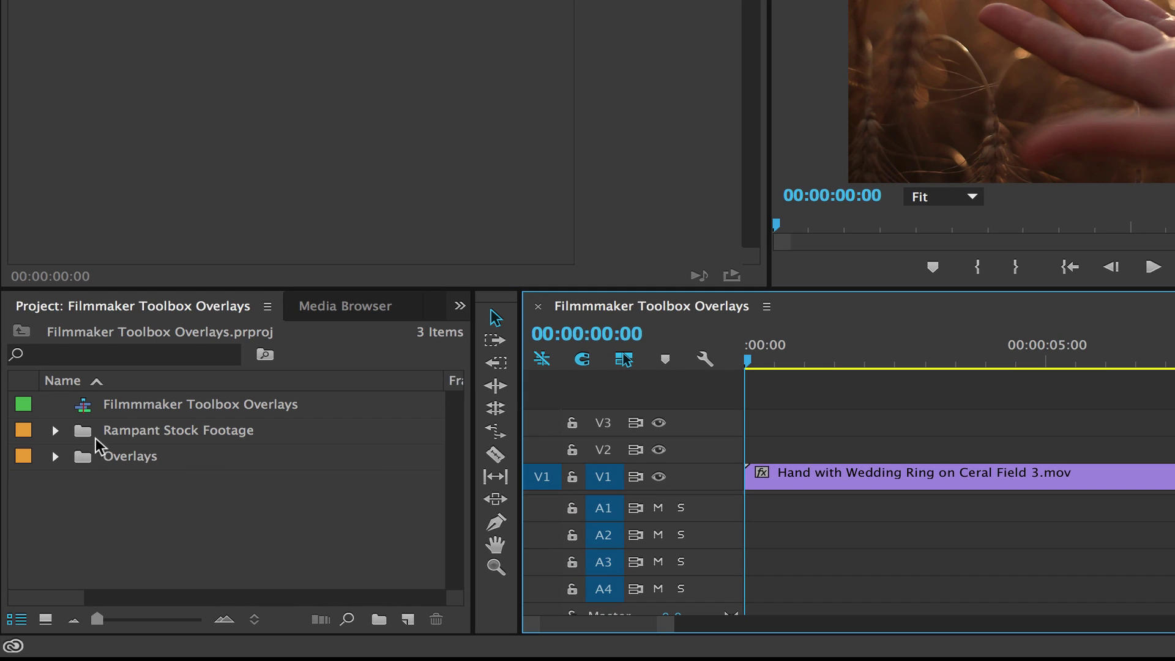
double_click(80, 456)
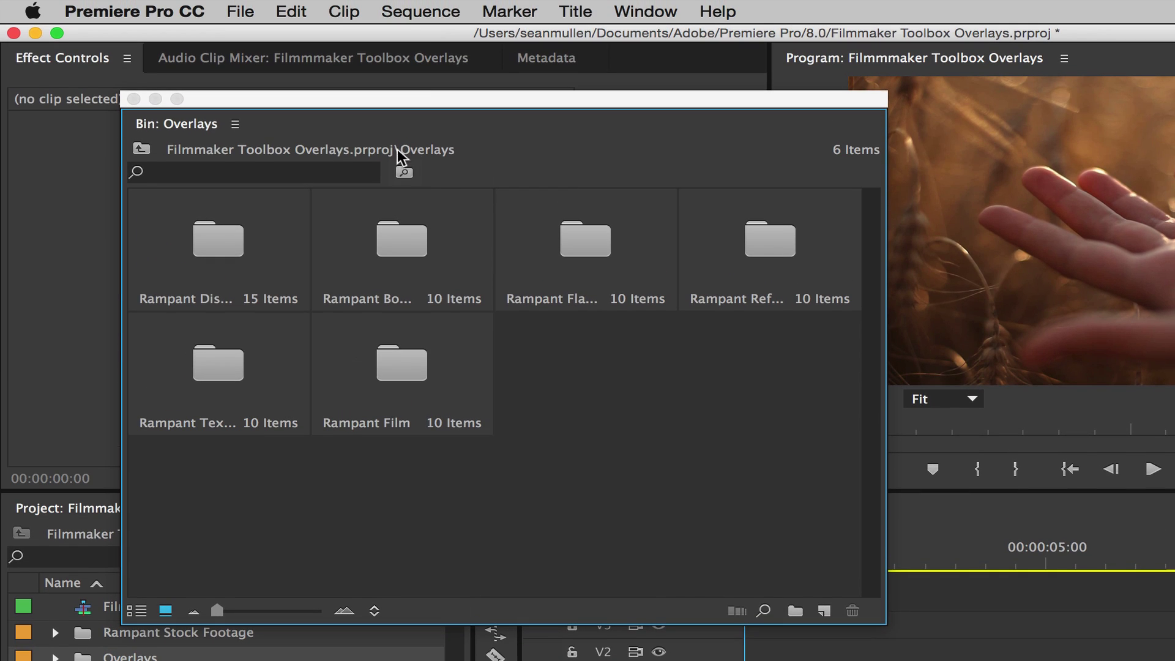
drag(420, 105, 295, 88)
- Import the Rampant BeautyLight folder into the Overlays bin and dismiss the unsupported-format error
right_click(440, 352)
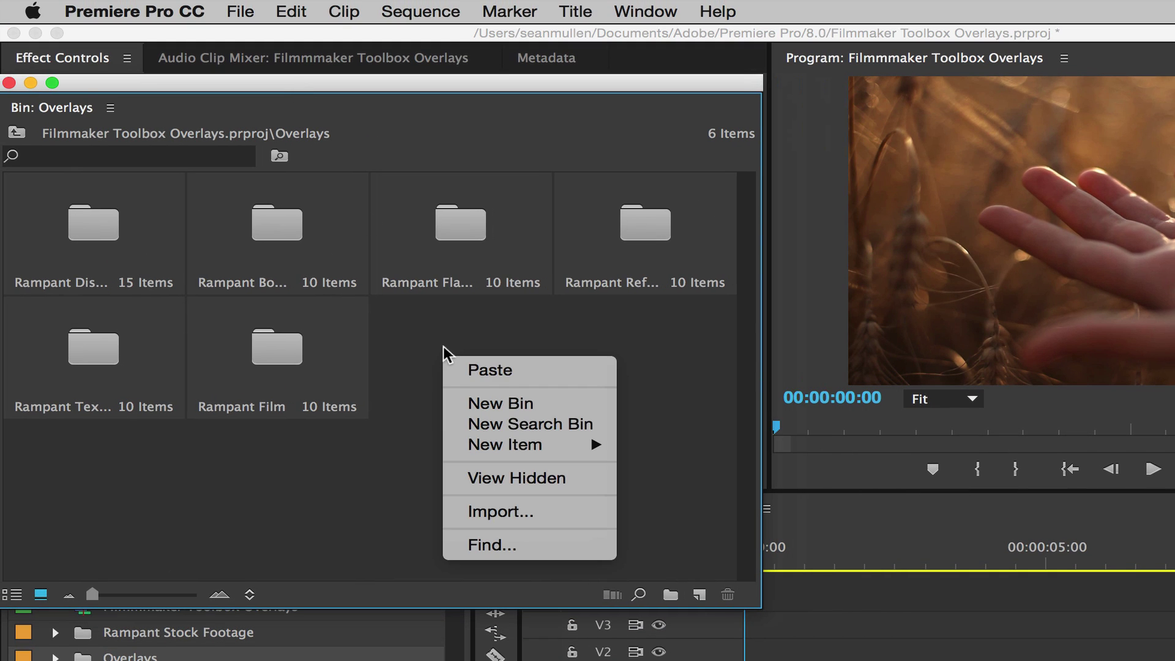
click(487, 513)
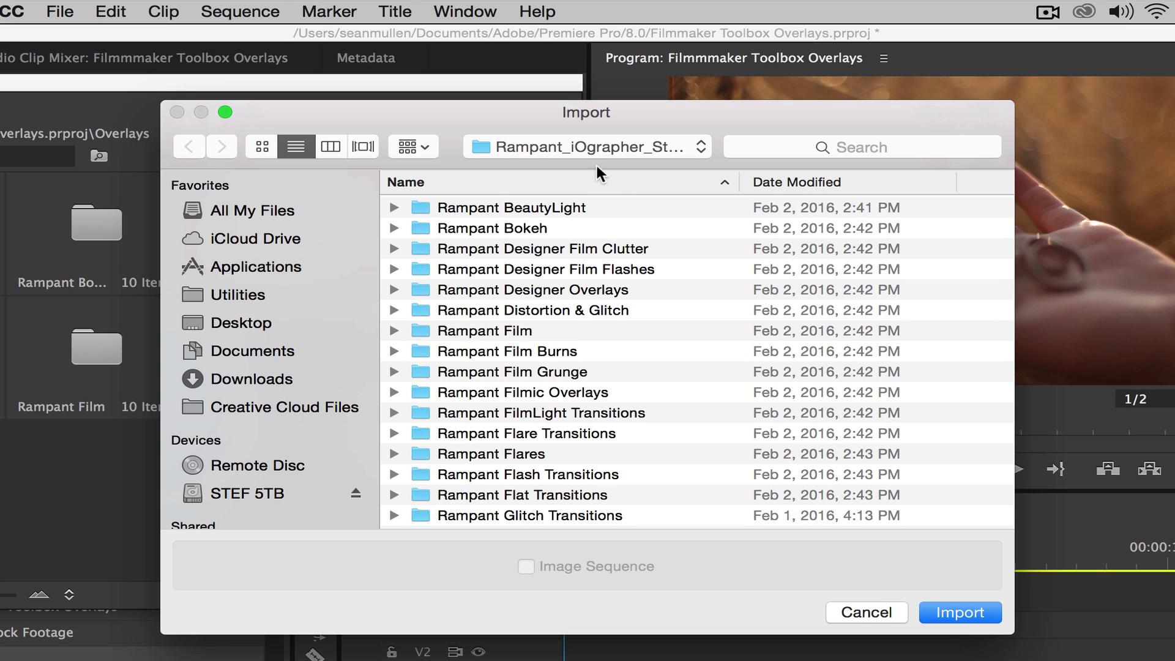
click(425, 213)
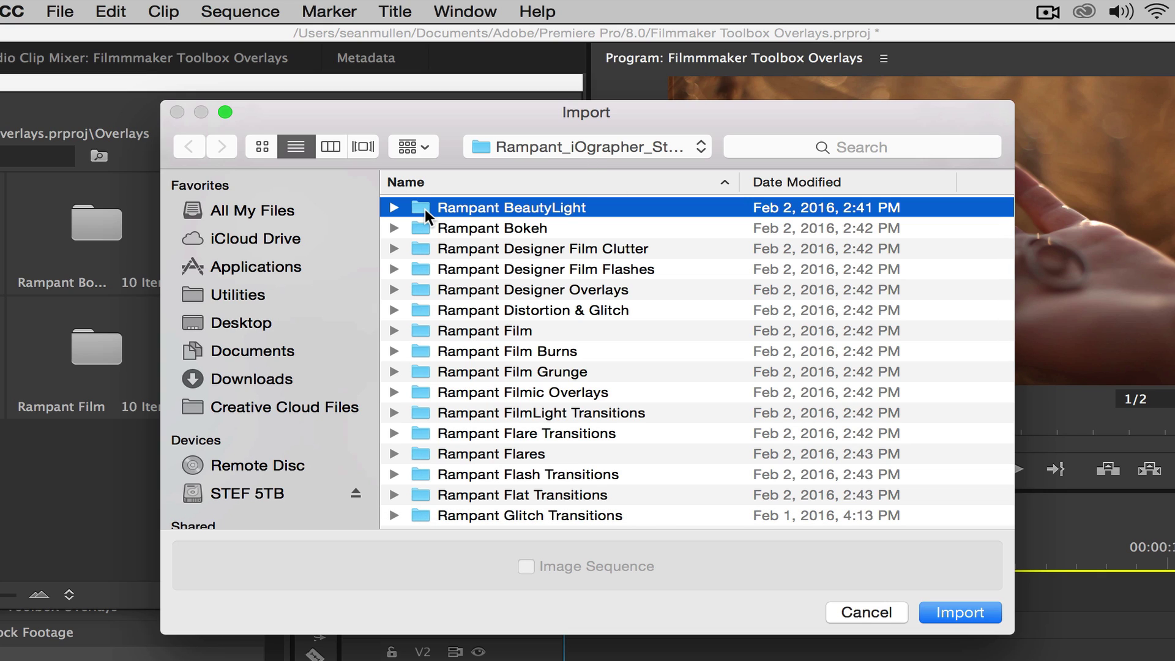
click(957, 611)
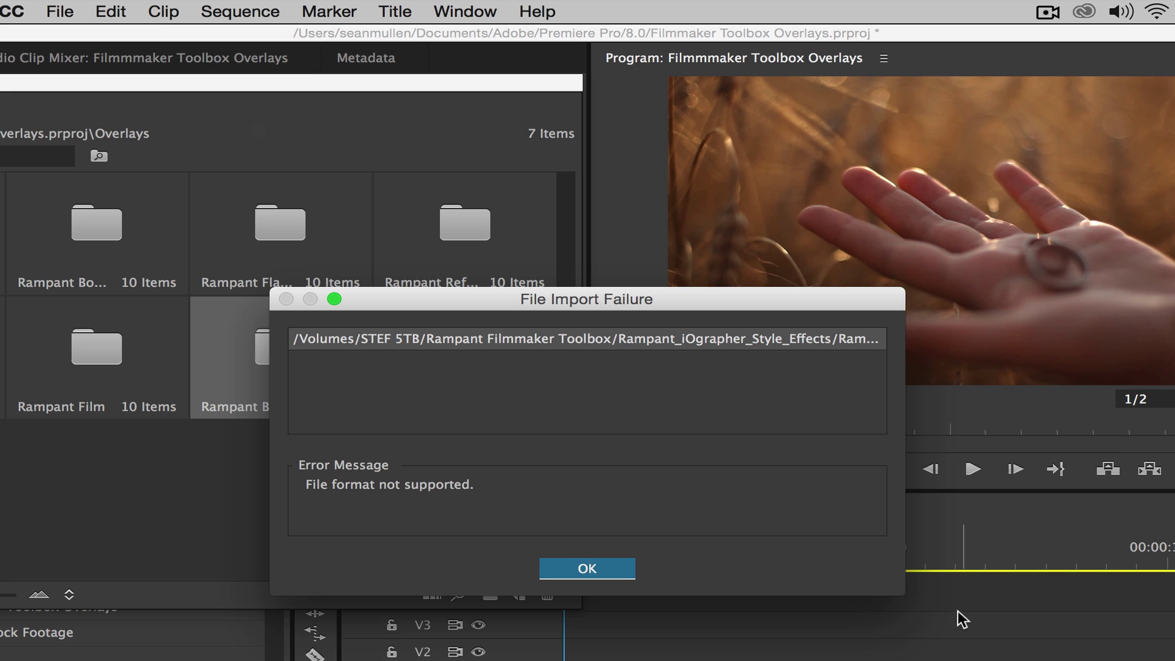
click(589, 568)
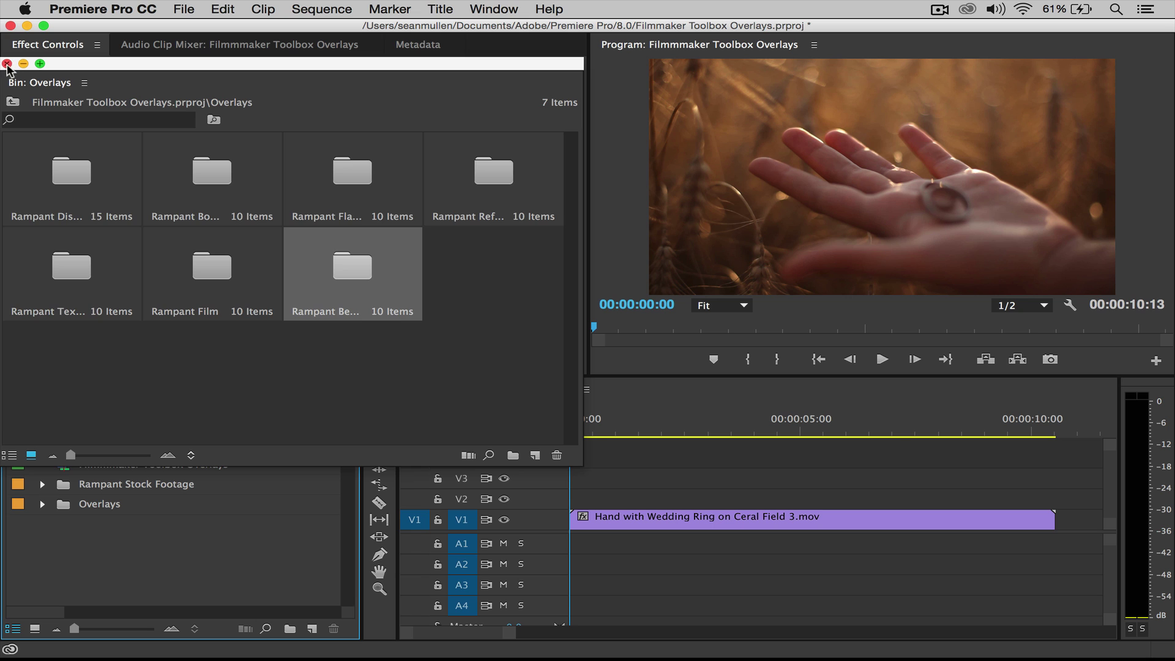
- Drag Rampant_HD_BeautyLight_001.mov from Overlays > Rampant BeautyLight onto V2 at 0:00 and select it
click(6, 63)
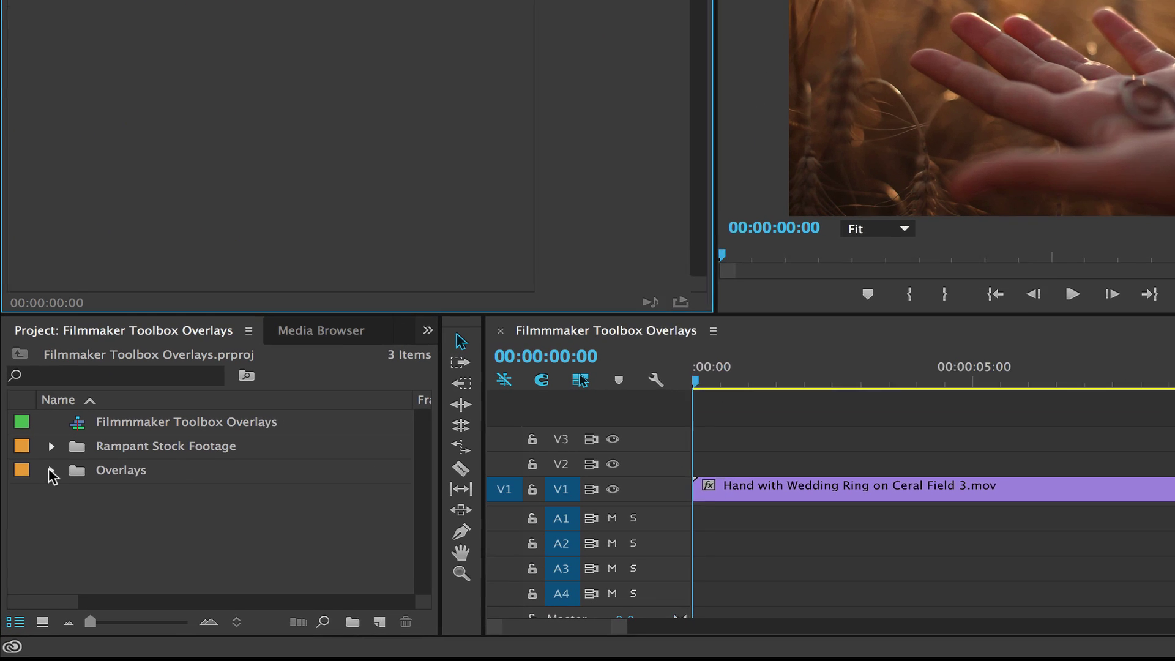
click(42, 504)
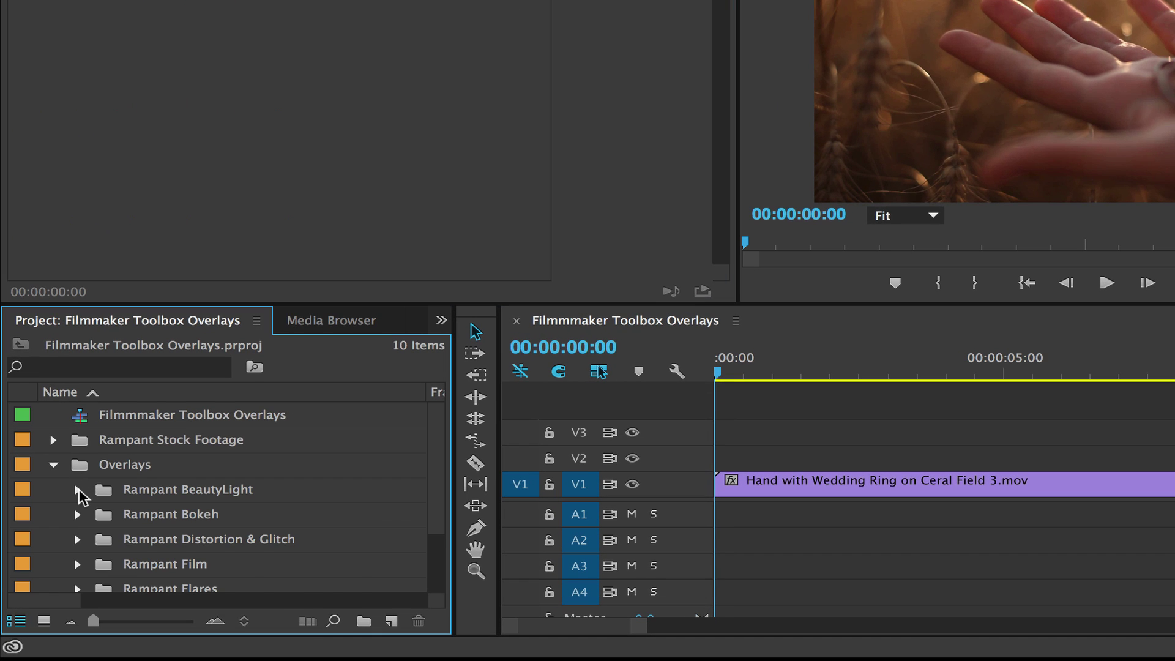
click(62, 525)
click(202, 516)
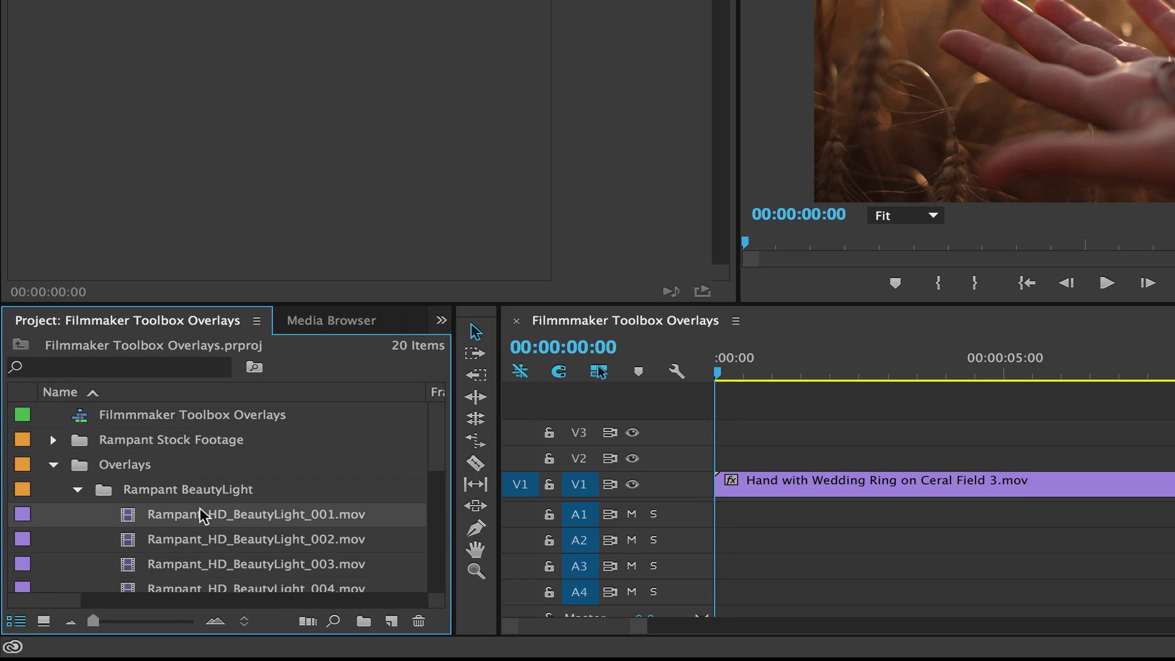
click(167, 517)
drag(131, 514, 720, 460)
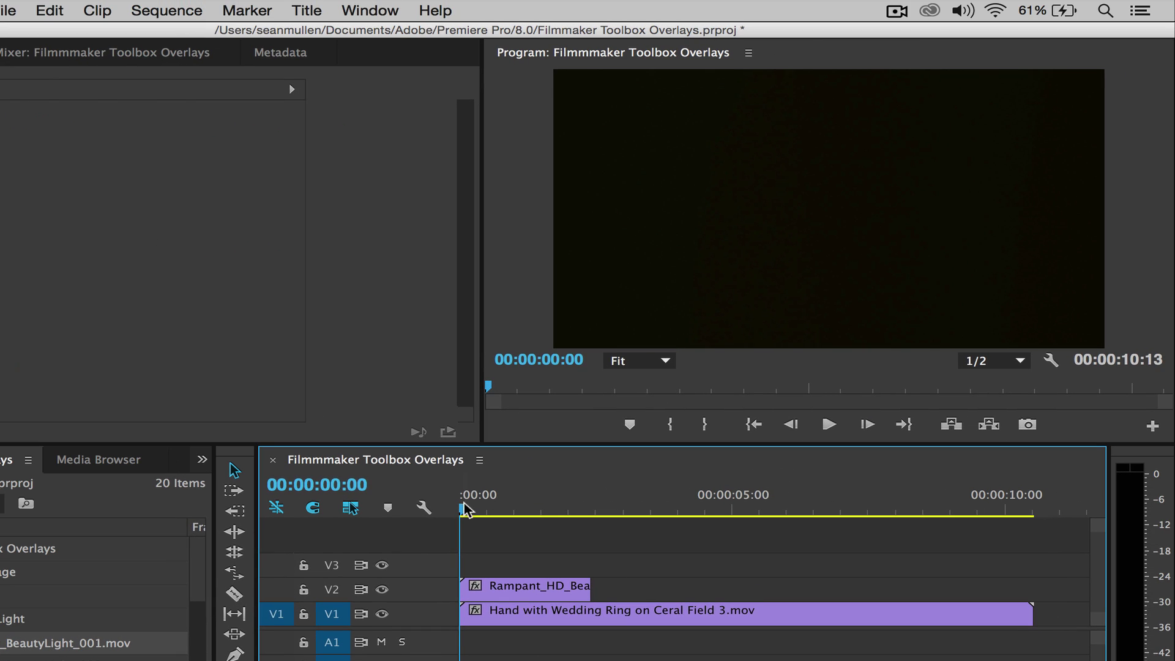
drag(465, 509, 521, 524)
click(507, 592)
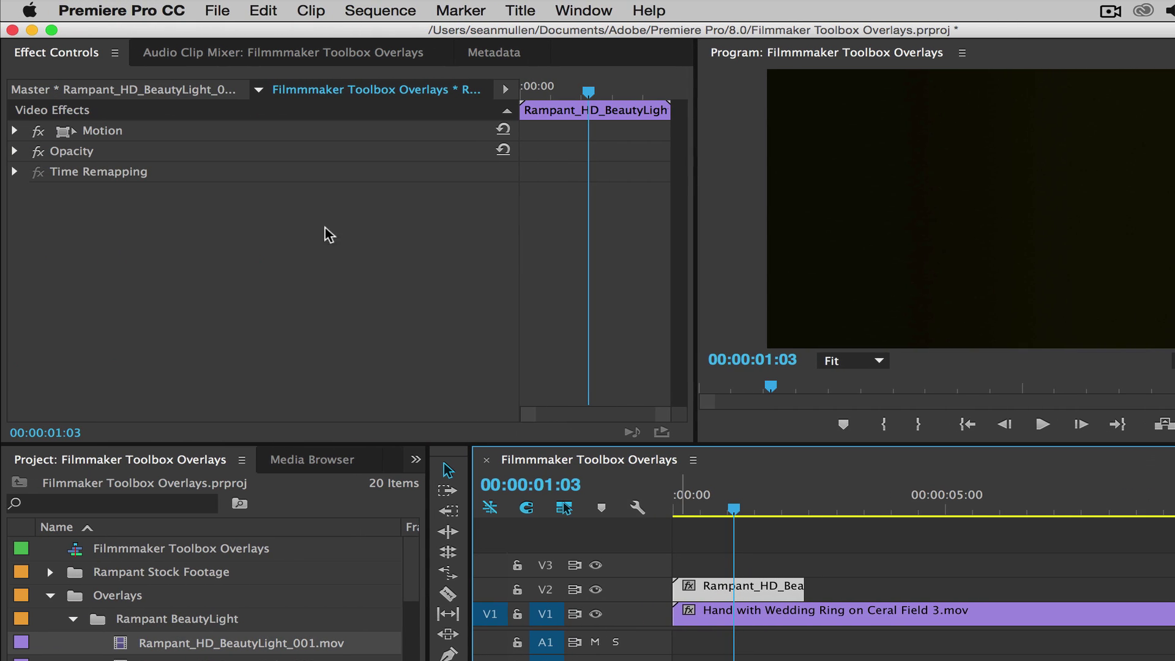
- Set the BeautyLight overlay's Opacity blend mode to Screen
click(14, 151)
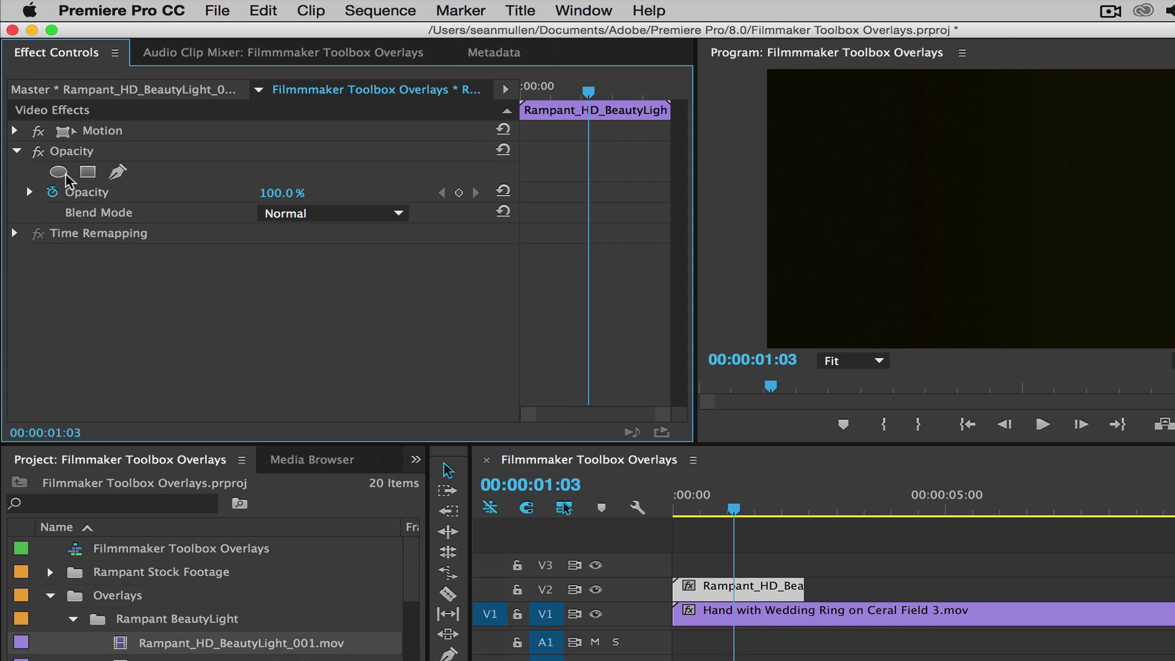
click(378, 214)
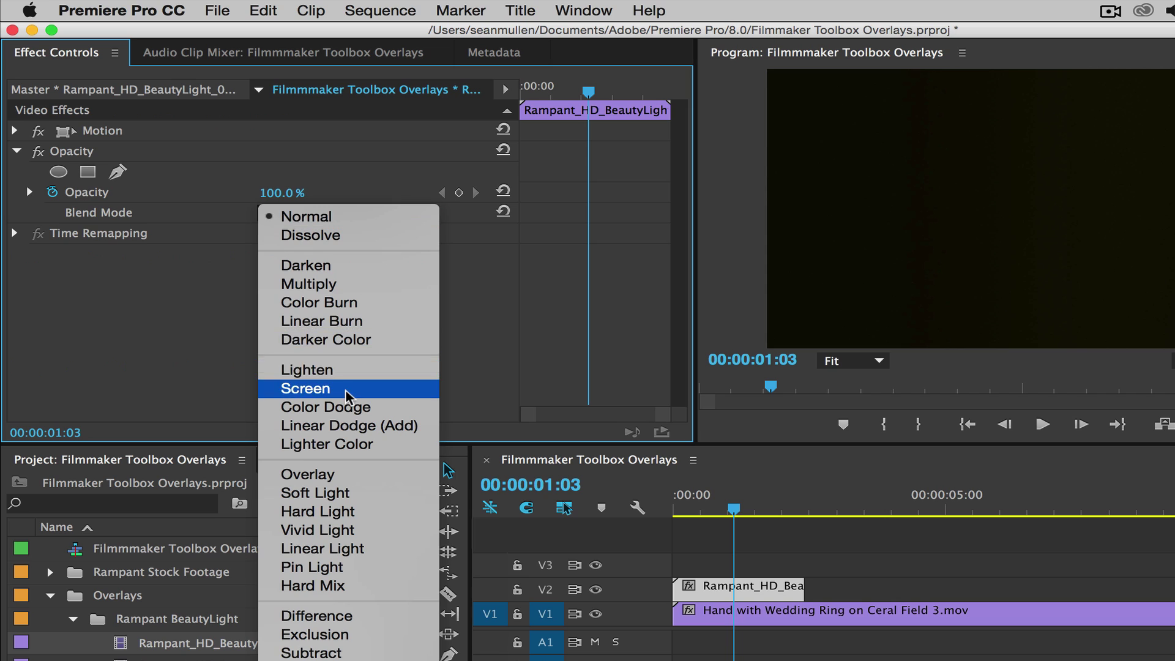
click(361, 388)
- Play the screen-blended composite from the sequence start, then return to the first frame
drag(625, 436, 570, 433)
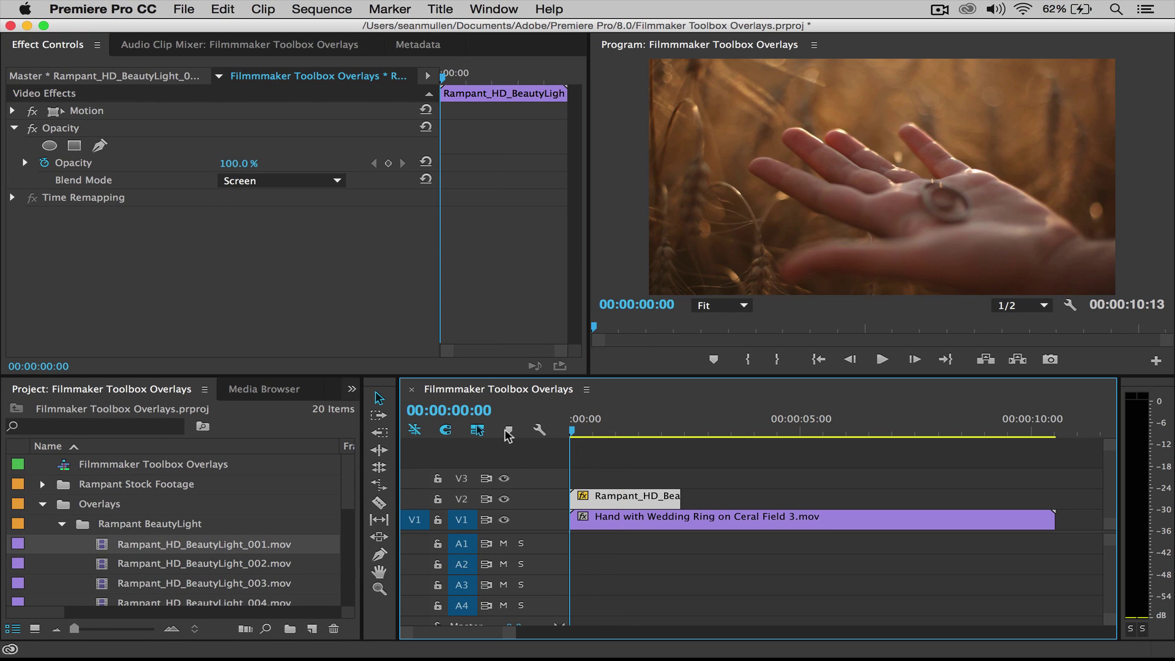
key(space)
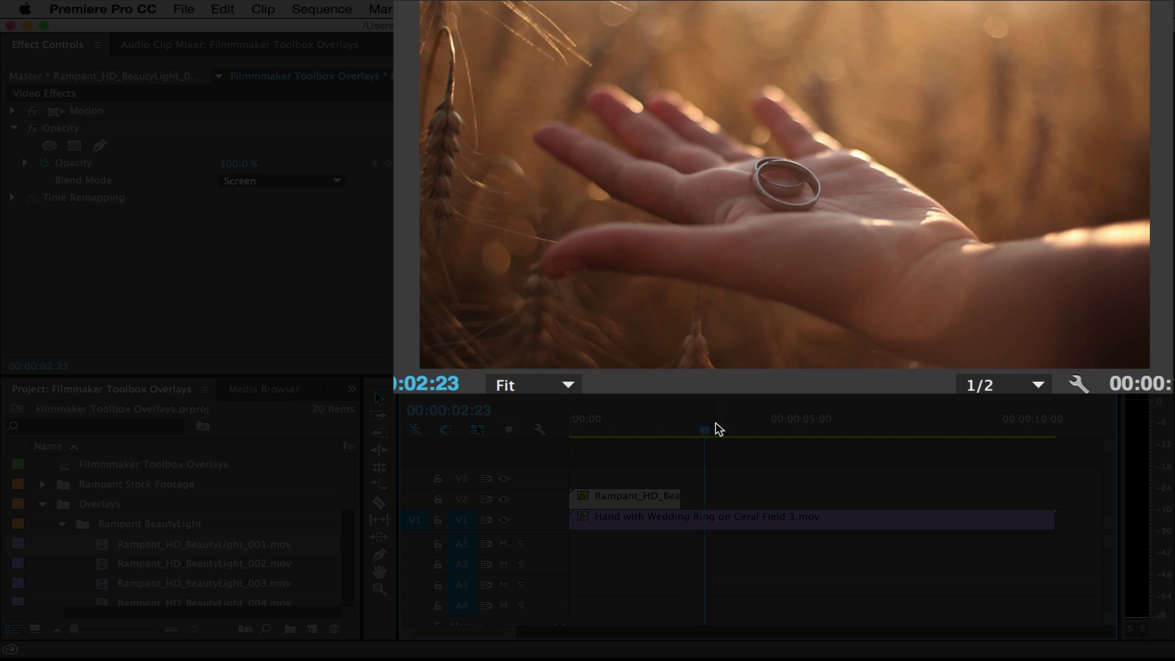
drag(705, 438, 563, 439)
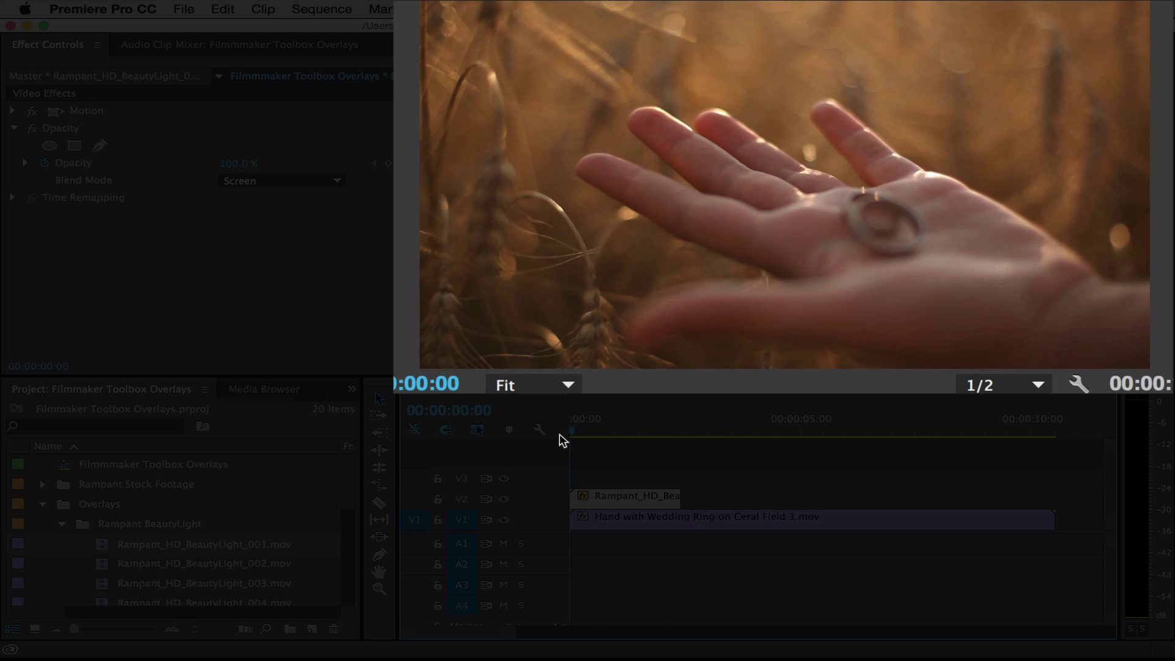
key(space)
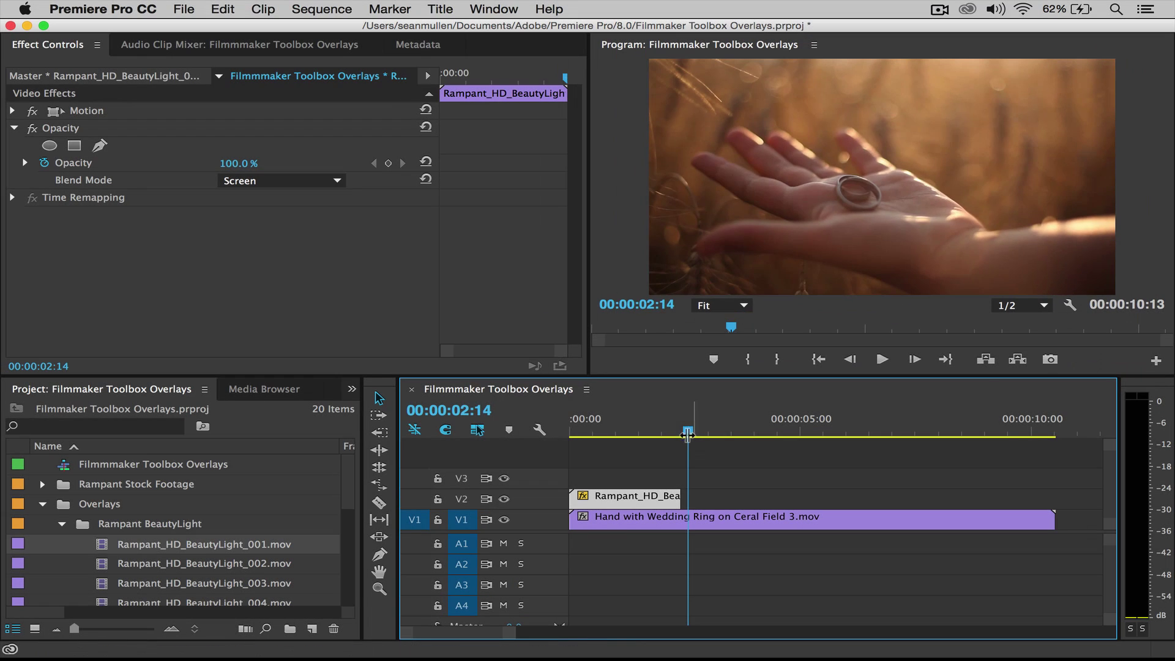
click(603, 437)
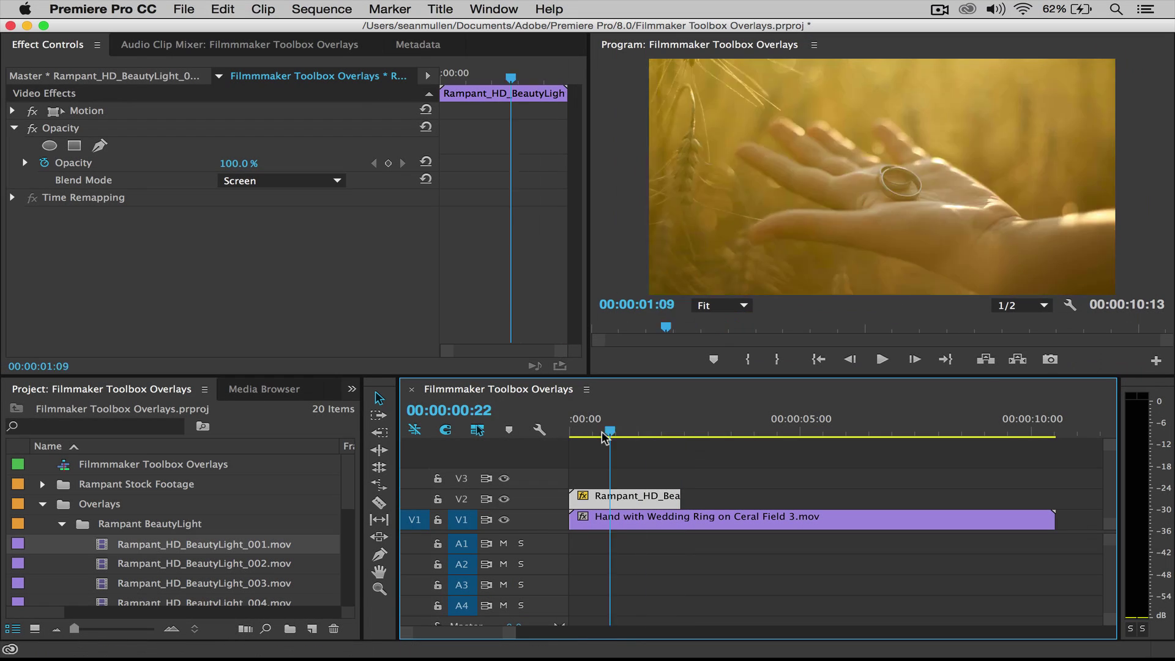
drag(603, 436, 574, 437)
- Replace the V2 overlay with Rampant_HD_Bokeh_002.mov from the Rampant Bokeh folder
click(62, 525)
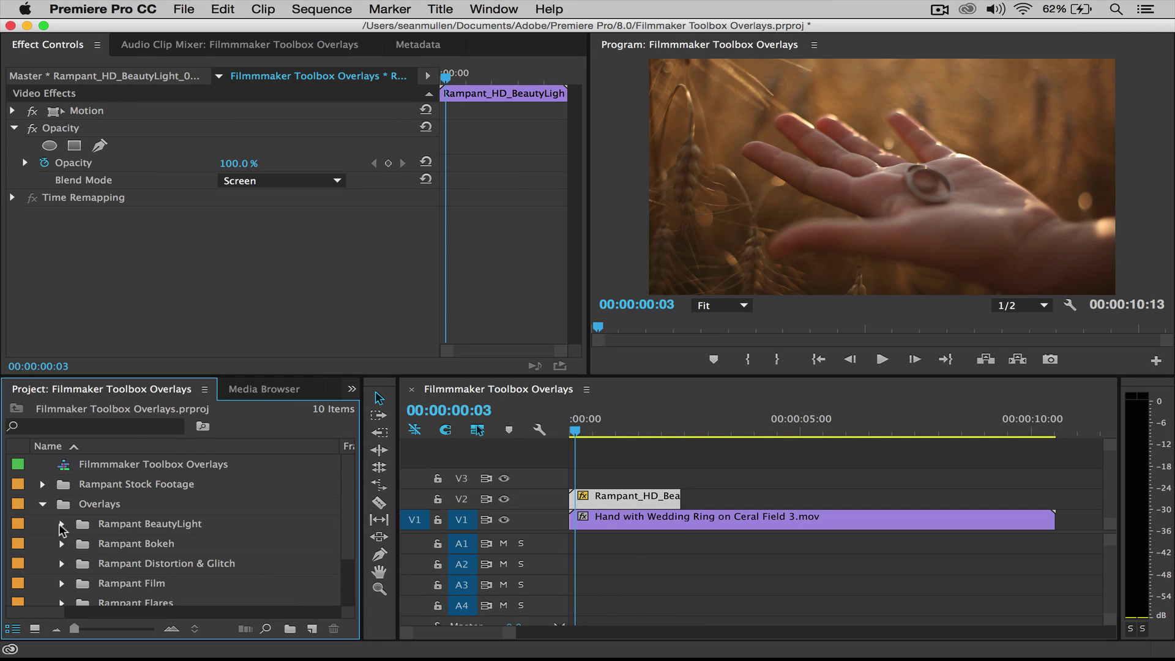
click(61, 544)
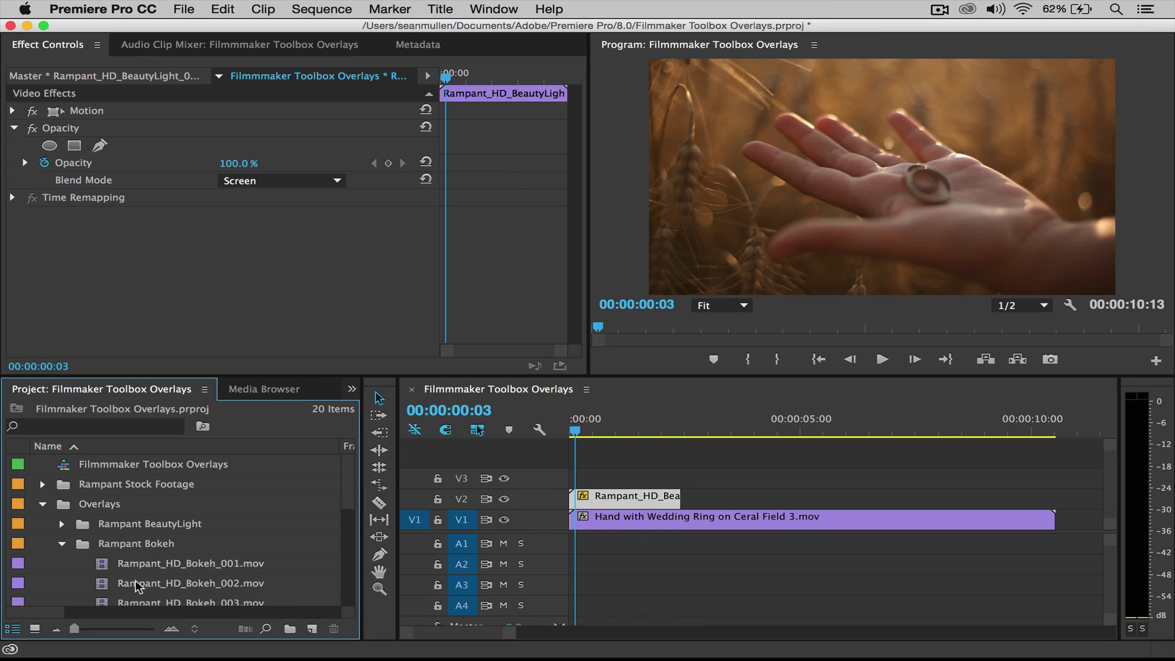
drag(136, 586, 603, 494)
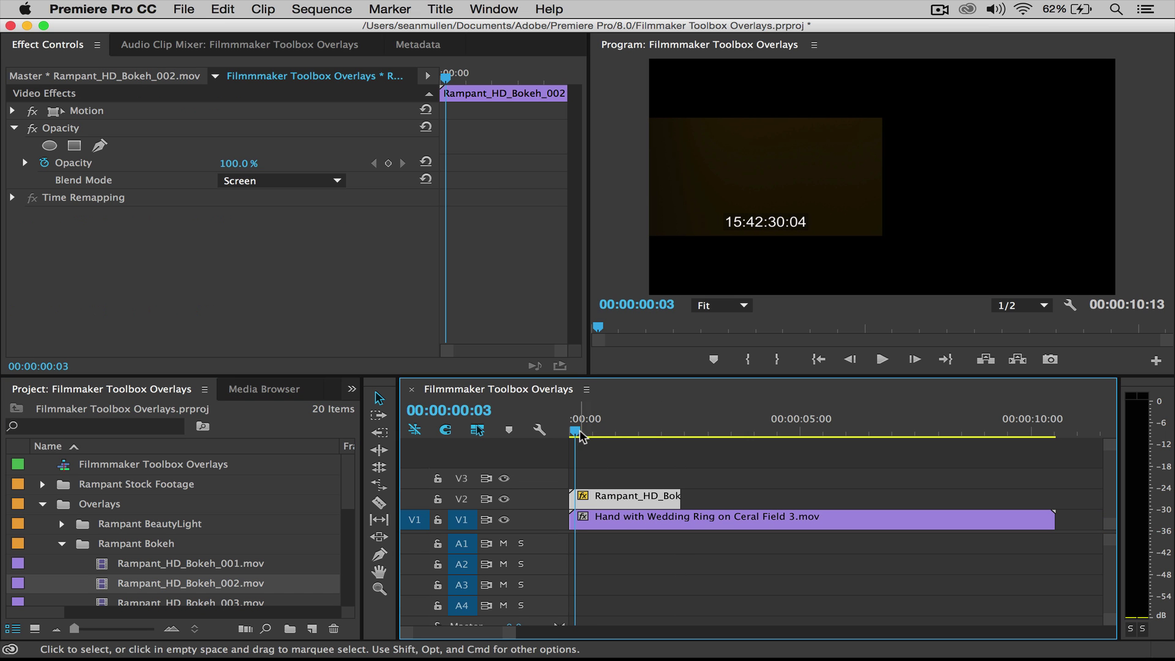
- Play the bokeh overlay from the start, then return to the first frame and collapse Rampant Bokeh
key(space)
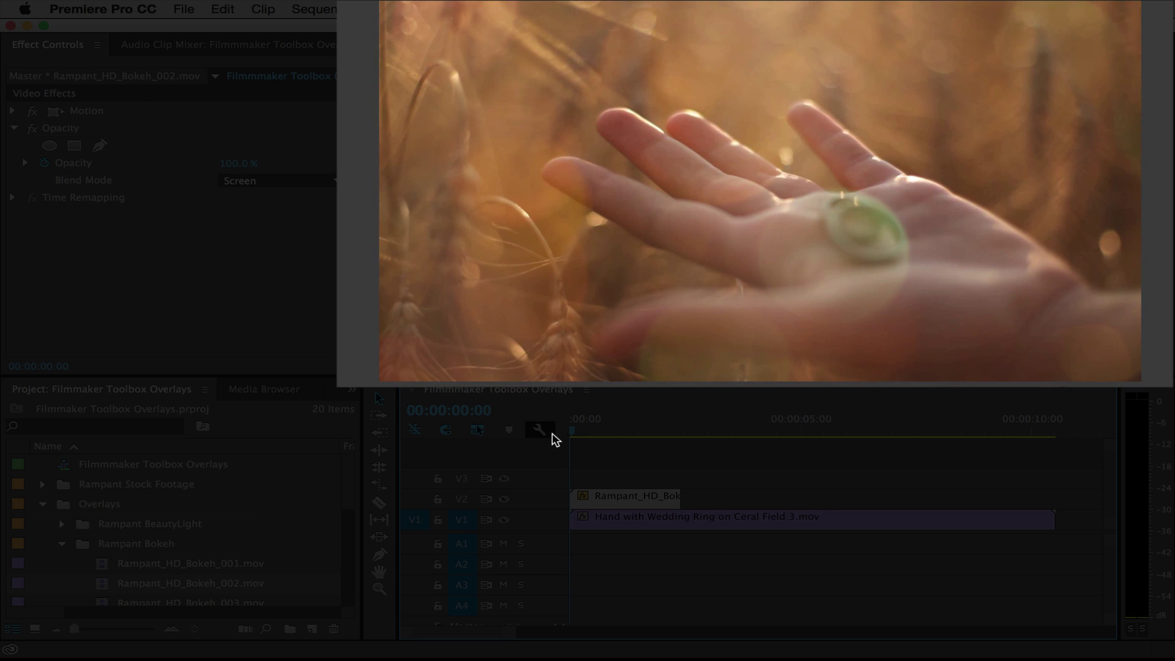
key(space)
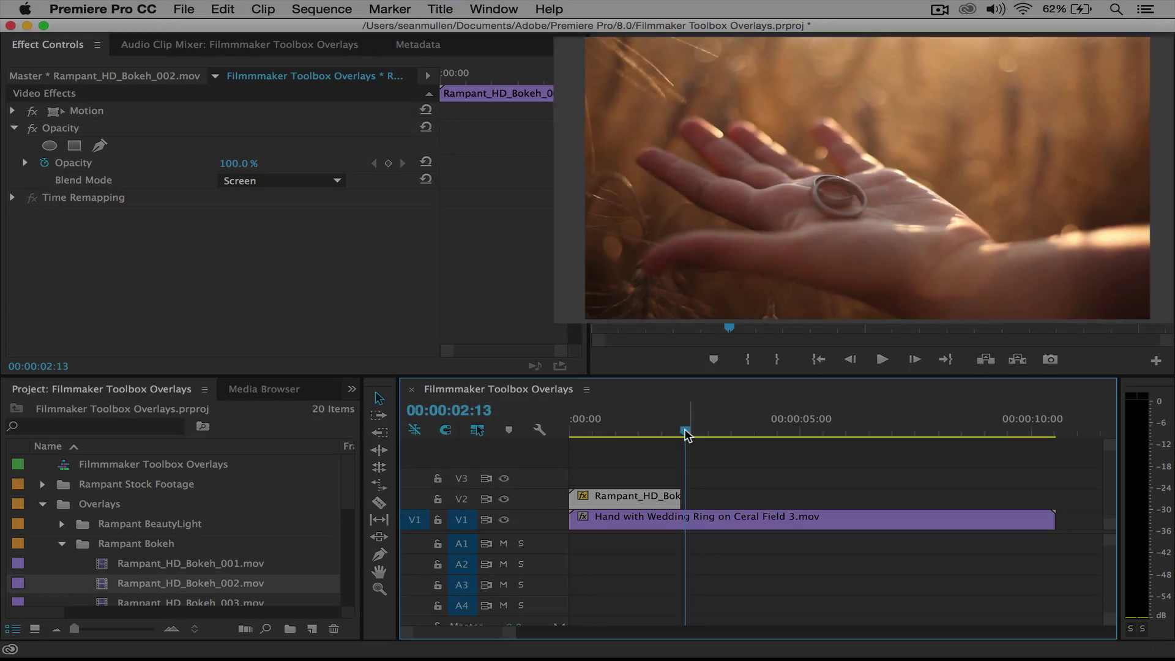
click(574, 436)
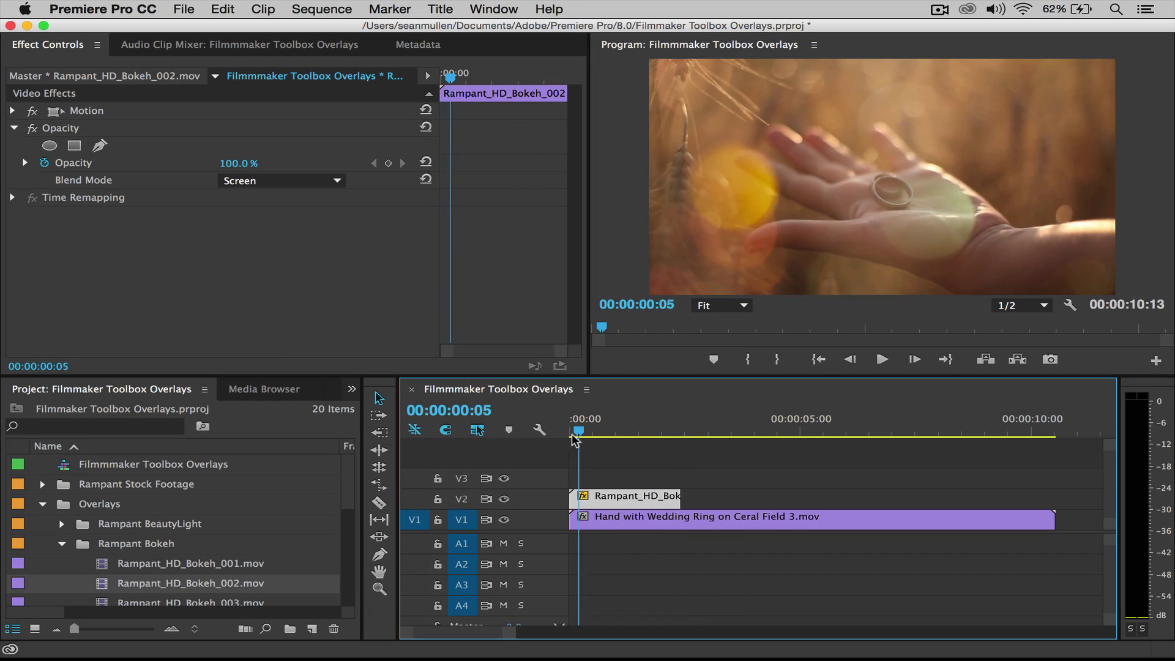
drag(574, 436, 571, 438)
click(62, 545)
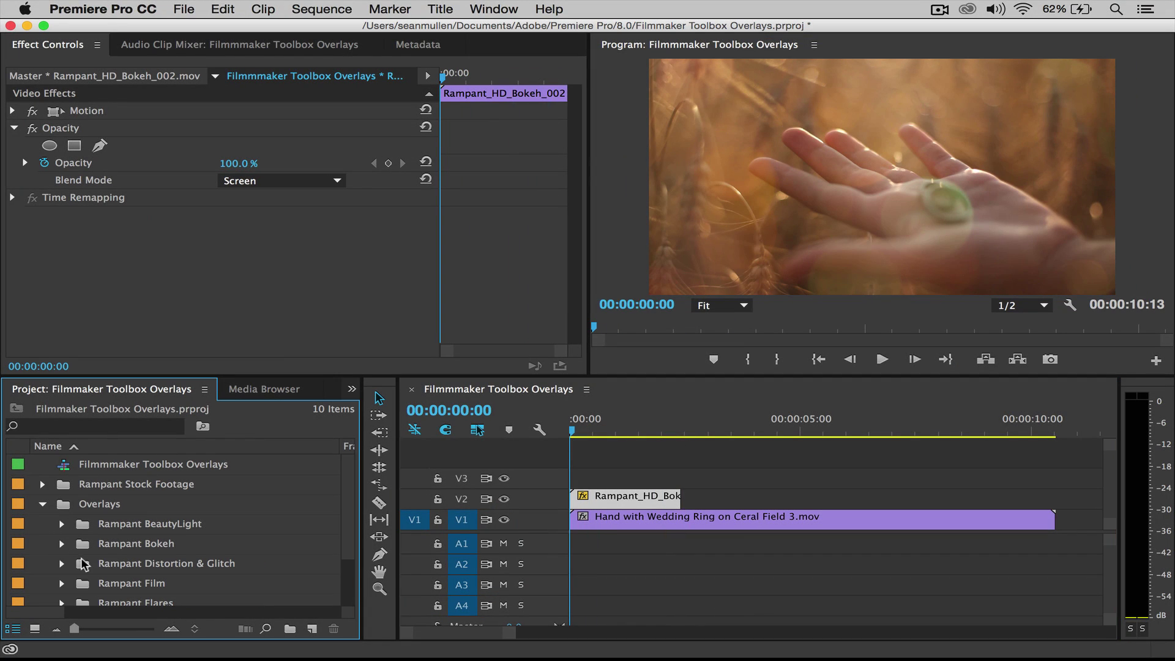
- Place Rampant_Screen_Damage_003.mov from Rampant Distortion & Glitch onto V2 over the bokeh clip
click(61, 545)
scroll(151, 546, down, 5)
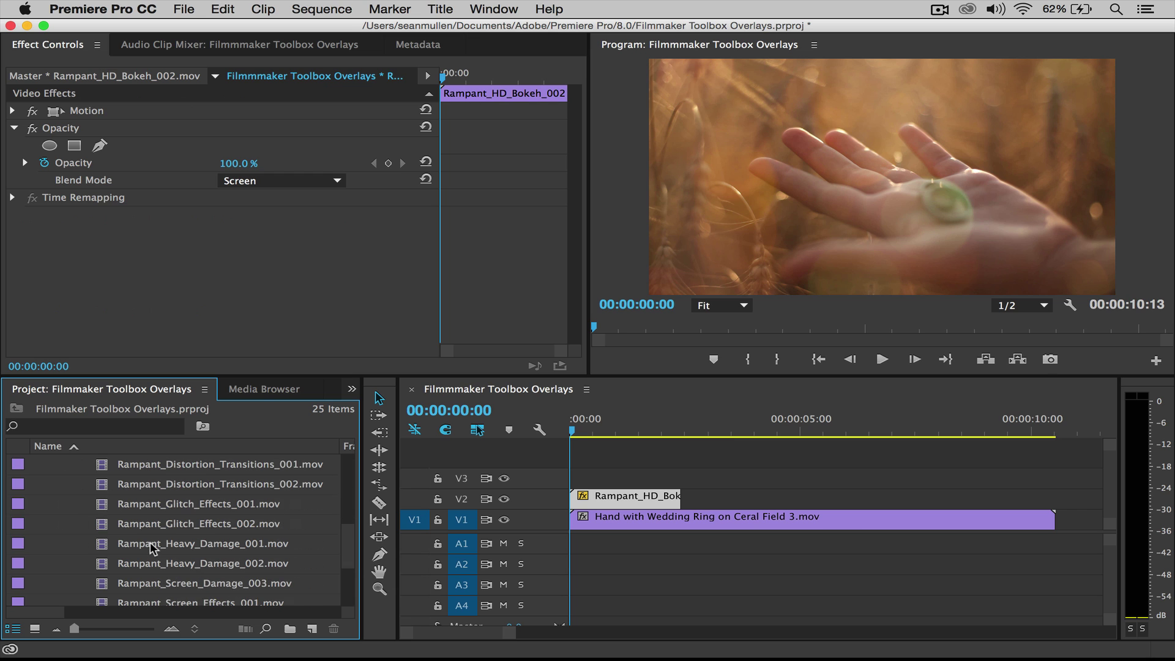
click(149, 583)
drag(137, 586, 584, 497)
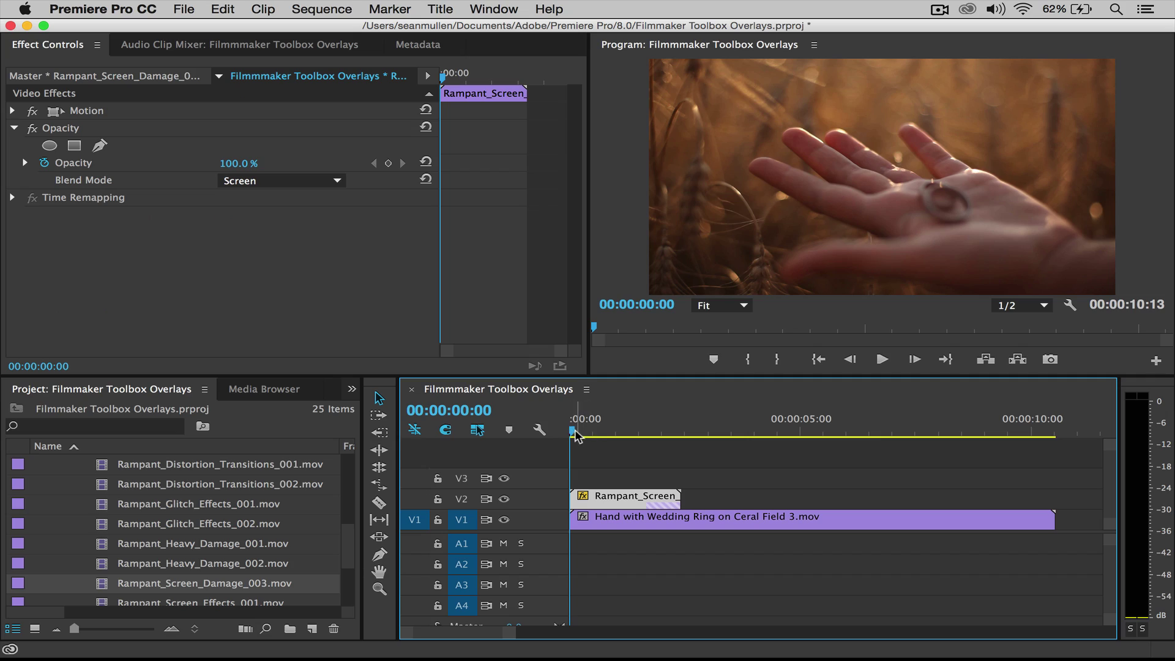
- Play the glitch overlay from the sequence start, then return the playhead to the beginning
key(space)
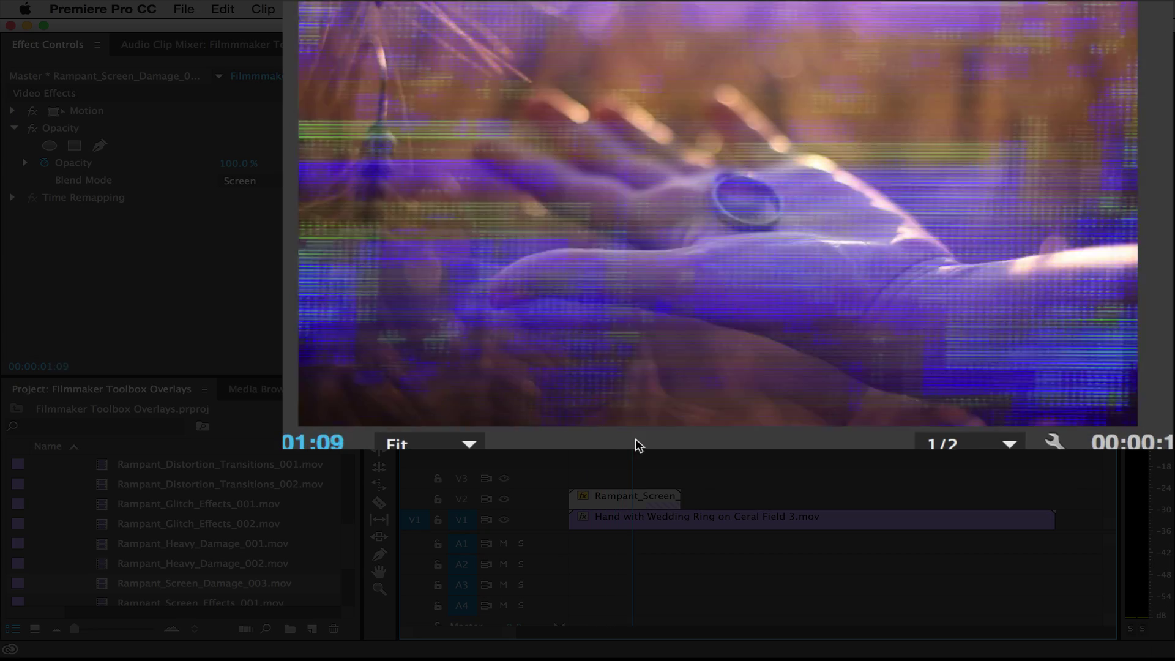
key(Home)
key(space)
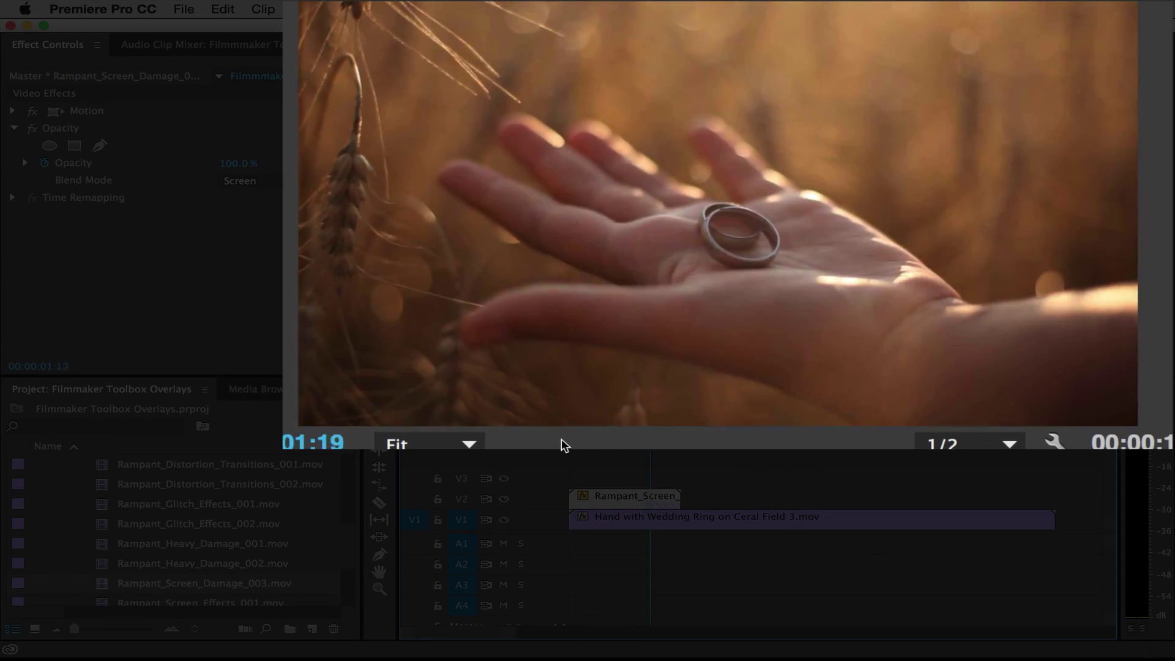
click(660, 433)
drag(660, 432, 632, 435)
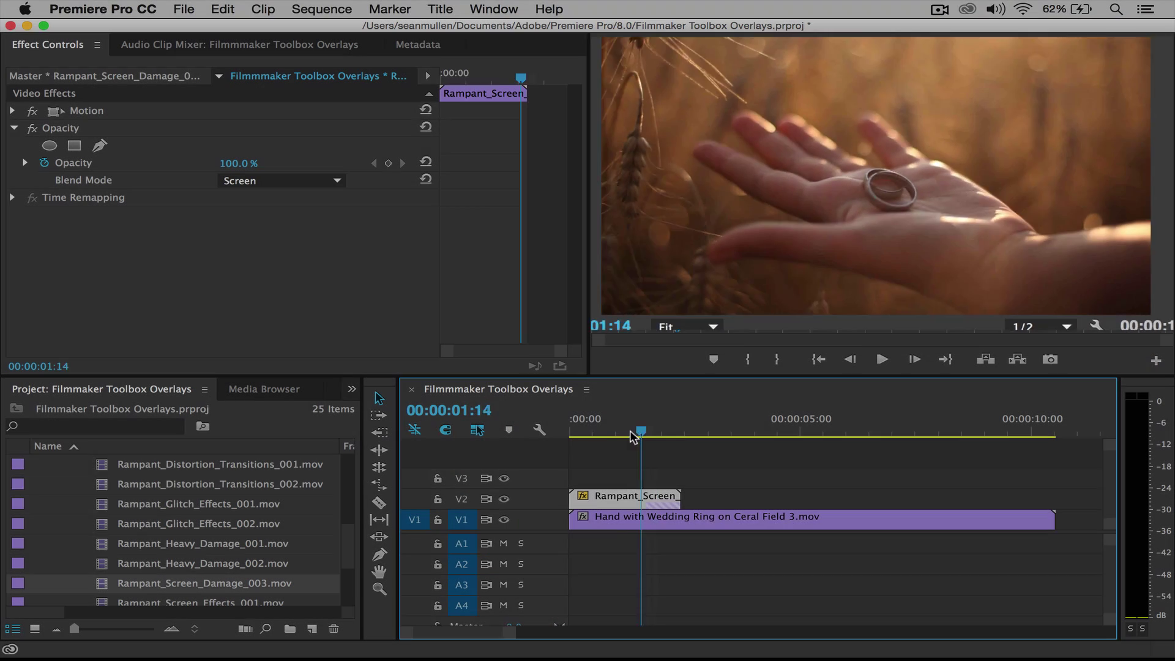
key(Home)
scroll(282, 538, down, 3)
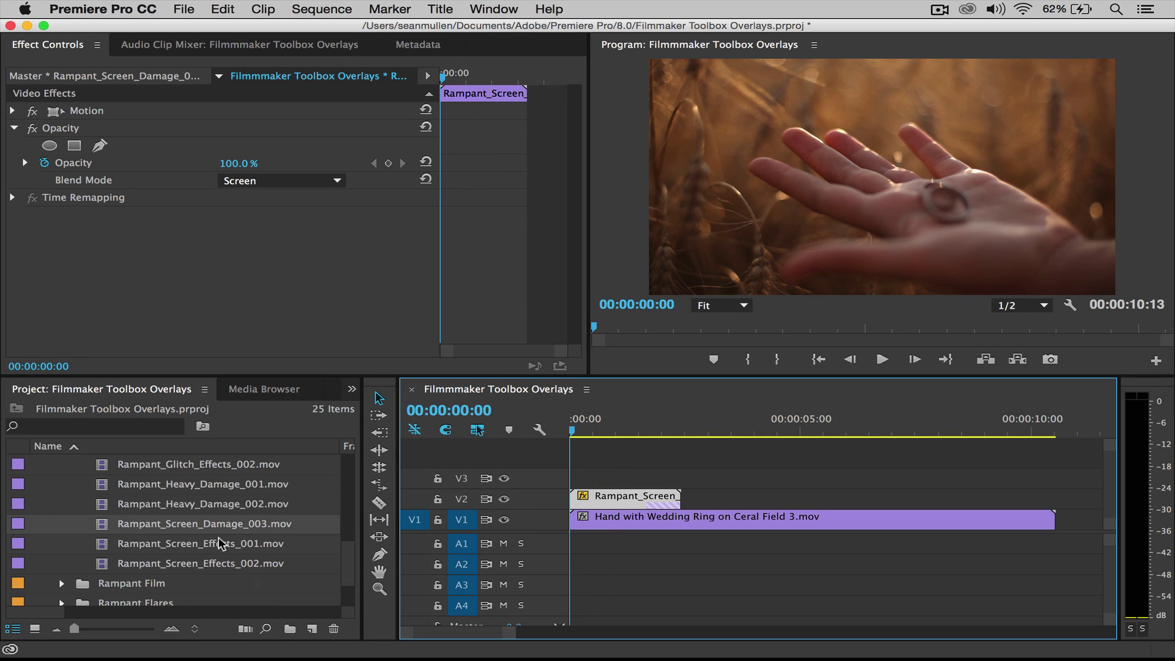
- Place Rampant_Screen_Effects_001.mov on V2 and preview the scanlines over the first second
drag(221, 543, 577, 493)
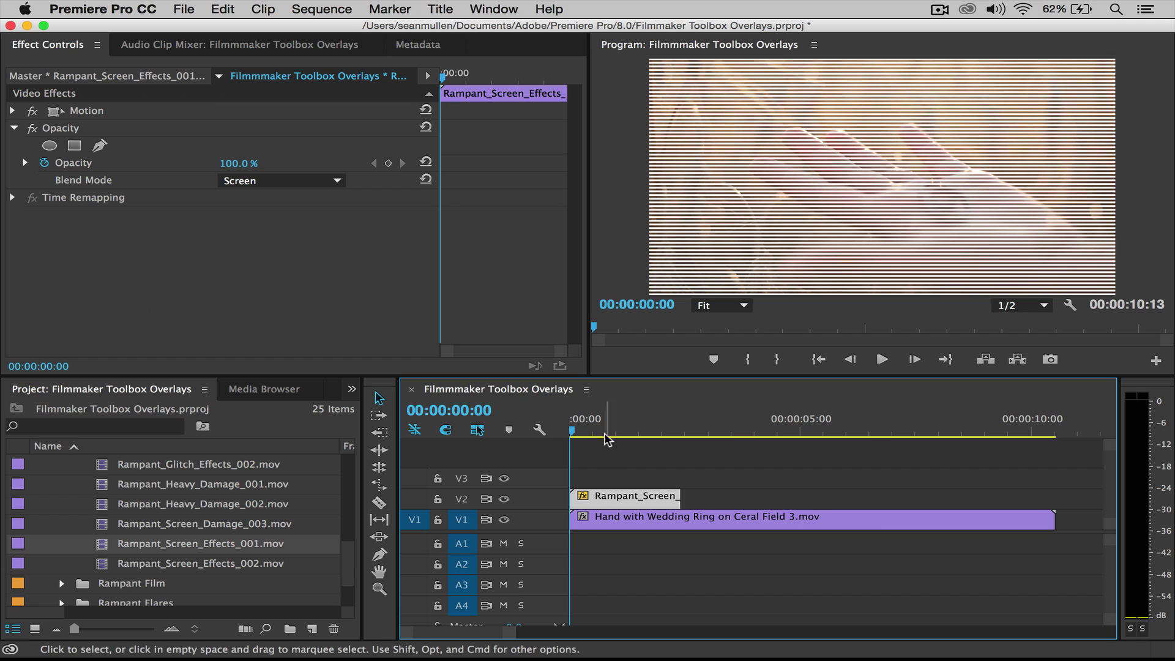
key(l)
key(l)
key(j)
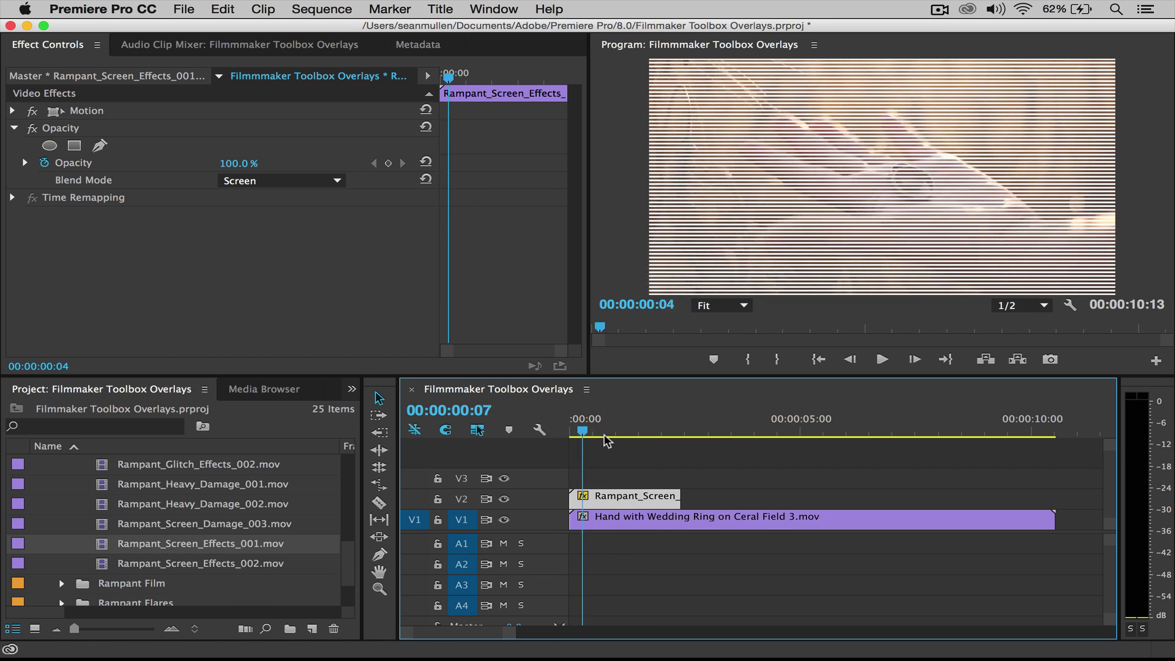
drag(606, 441, 570, 439)
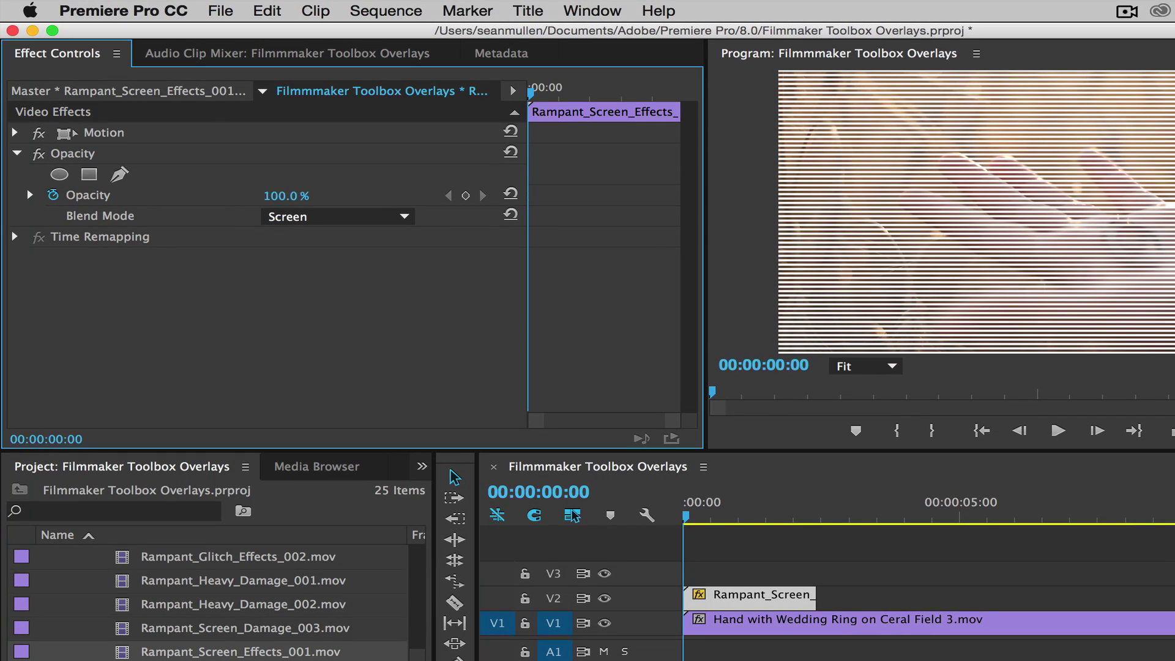
- Lower the scanline overlay's opacity to 17% and play it back
drag(285, 195, 233, 196)
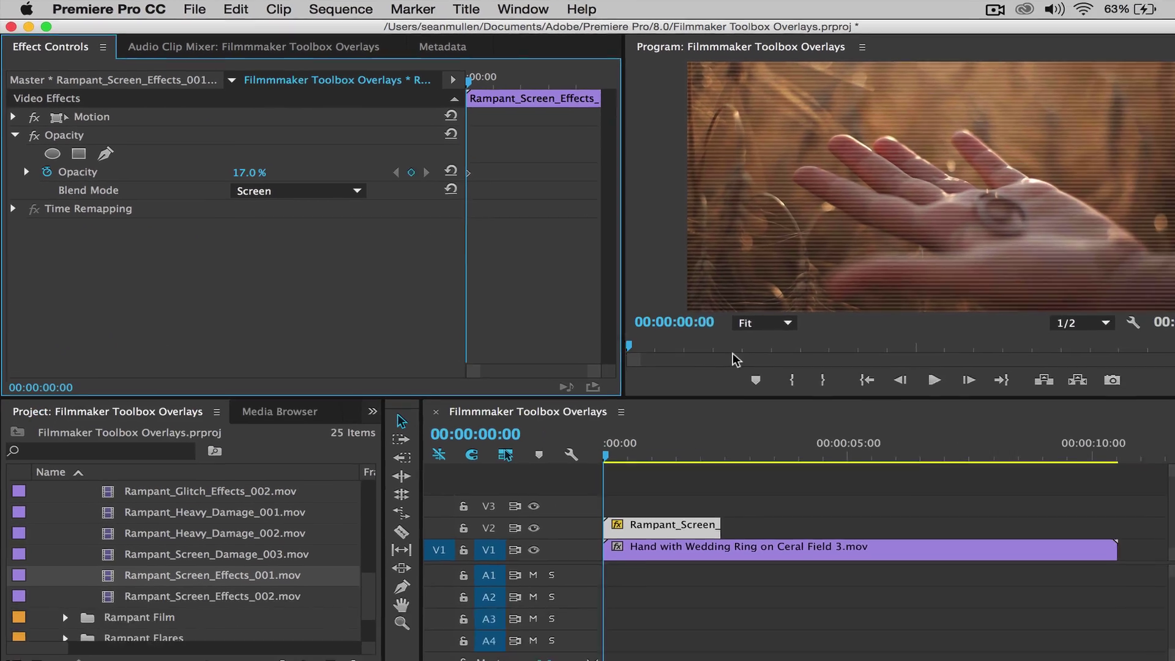
key(space)
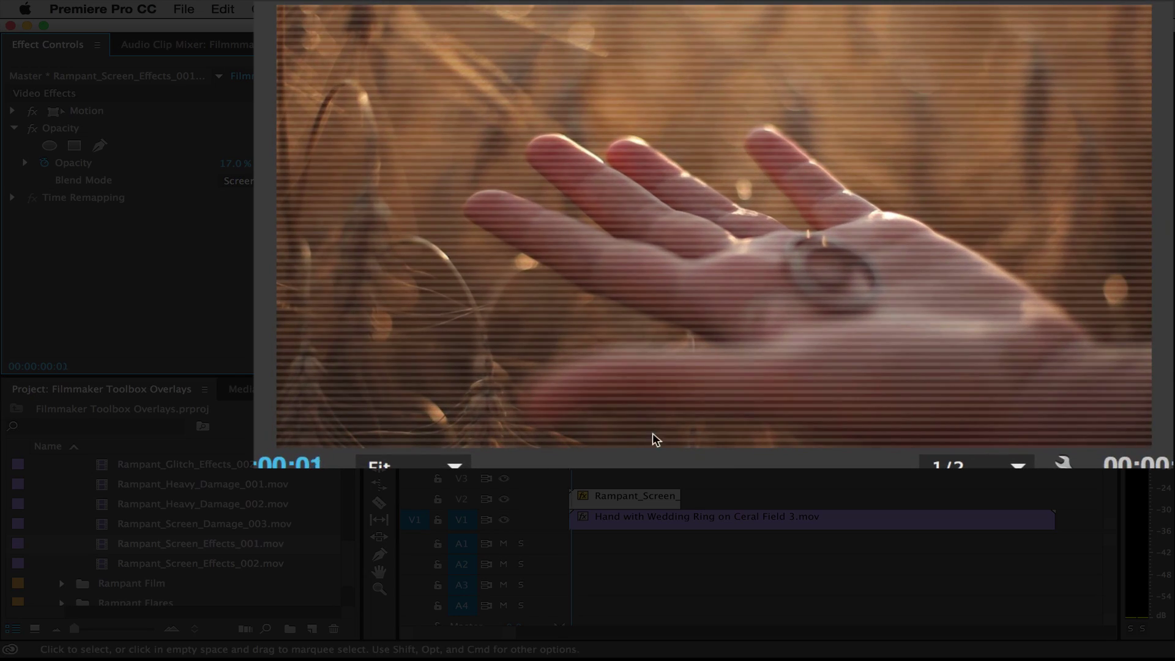
key(space)
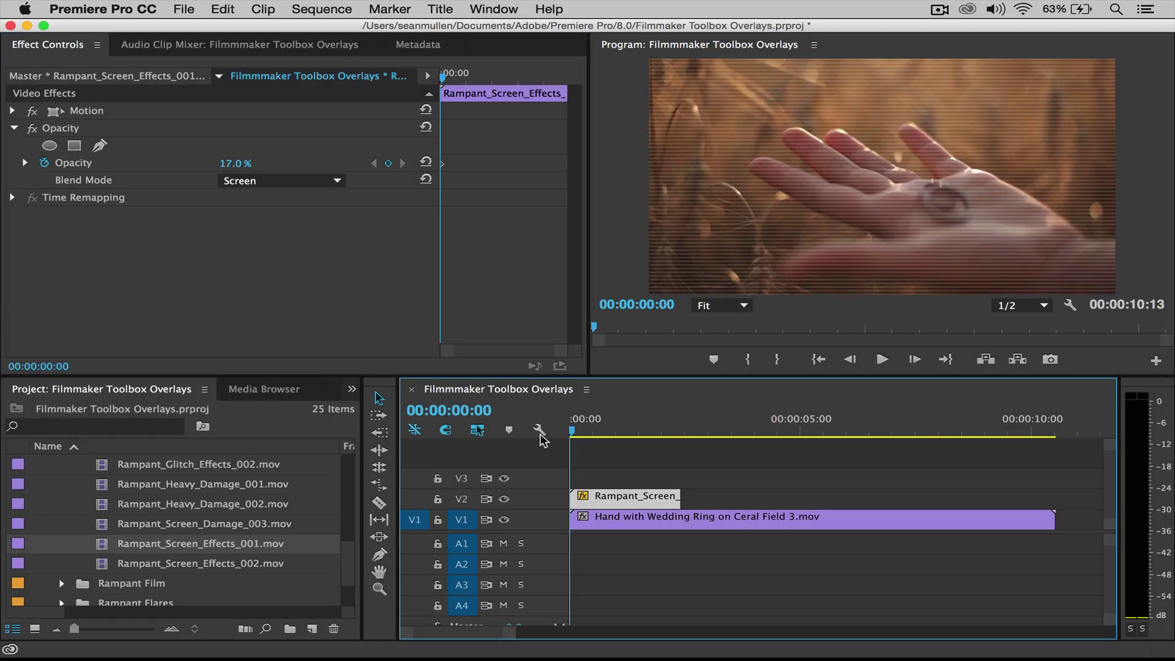
- Collapse the glitch folder and delete the scanline overlay clip from V2
scroll(132, 502, up, 5)
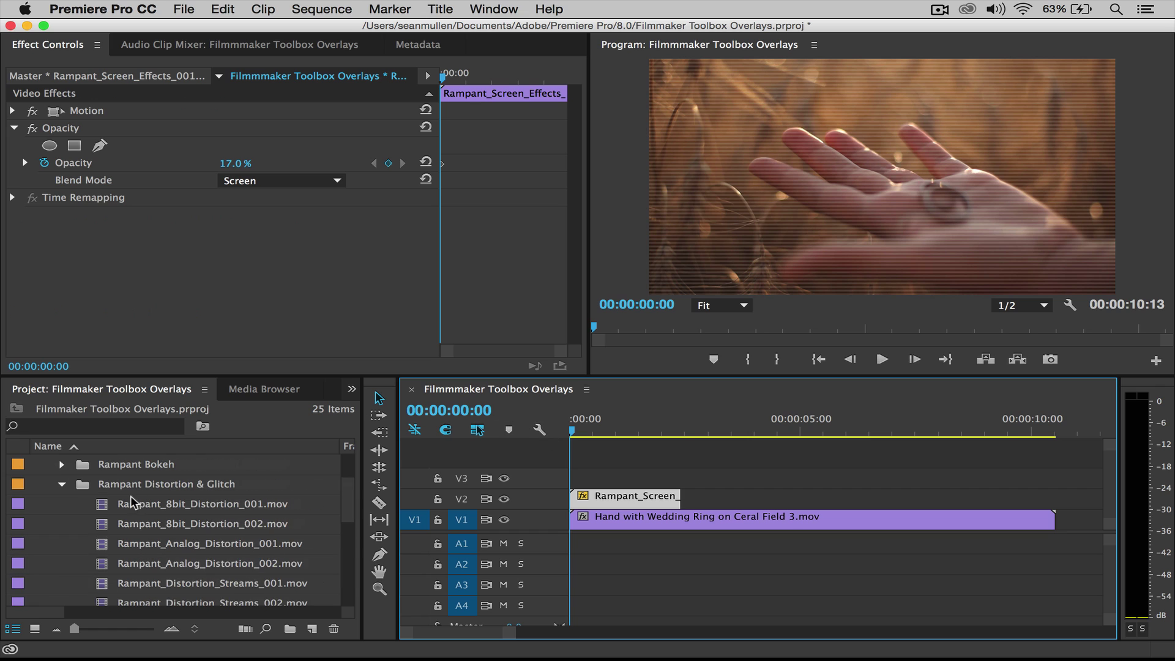
click(63, 486)
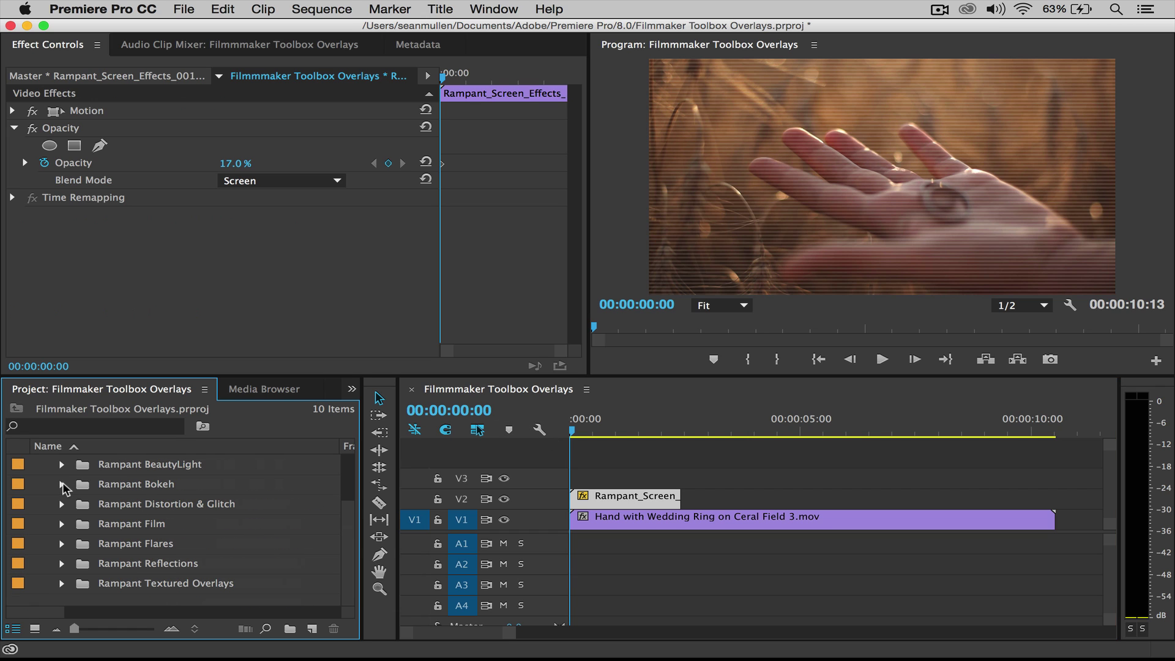
click(610, 504)
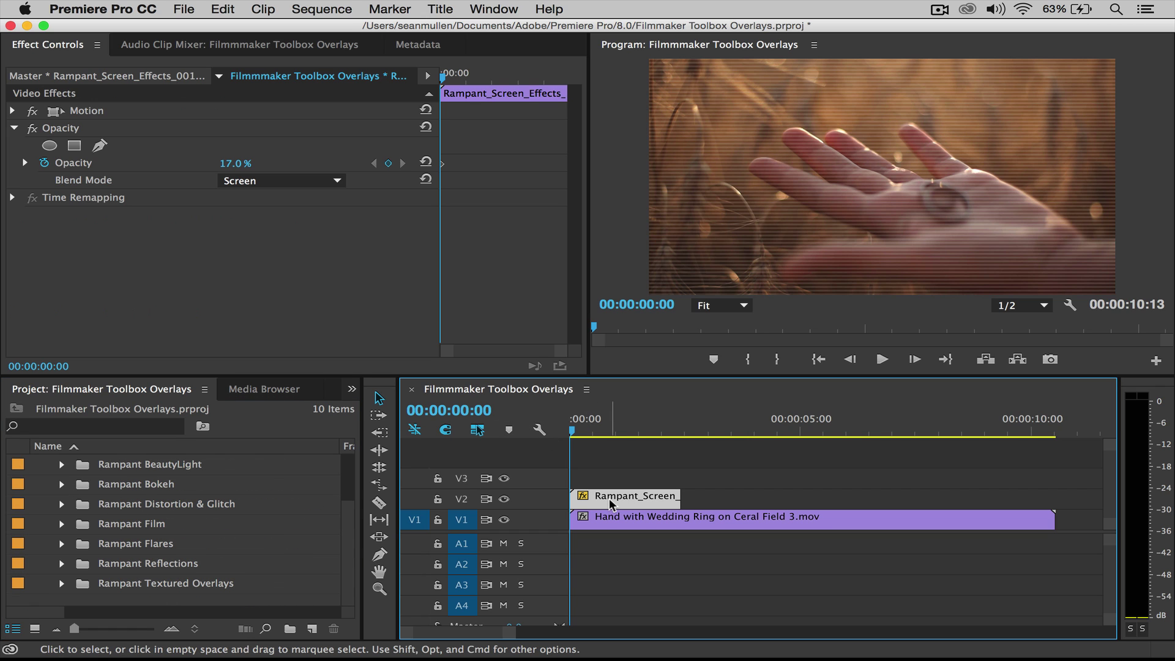
key(Delete)
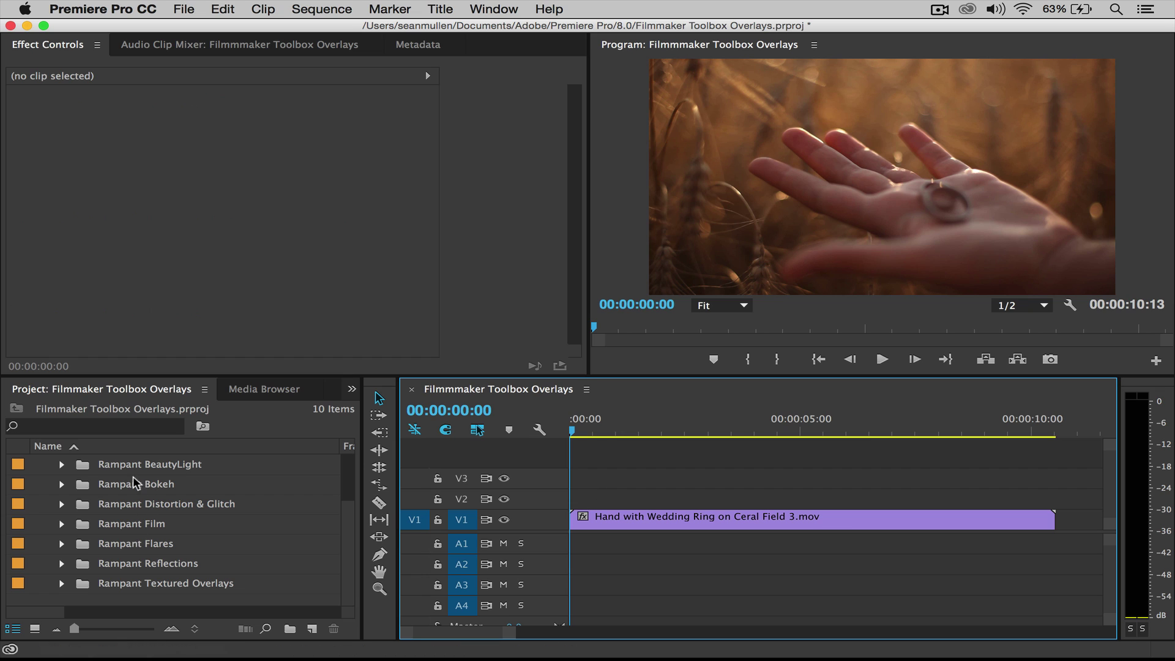
- Place Rampant_Studio_Film_001.mov from Rampant Film at the start of V2 and scrub to preview it
click(61, 524)
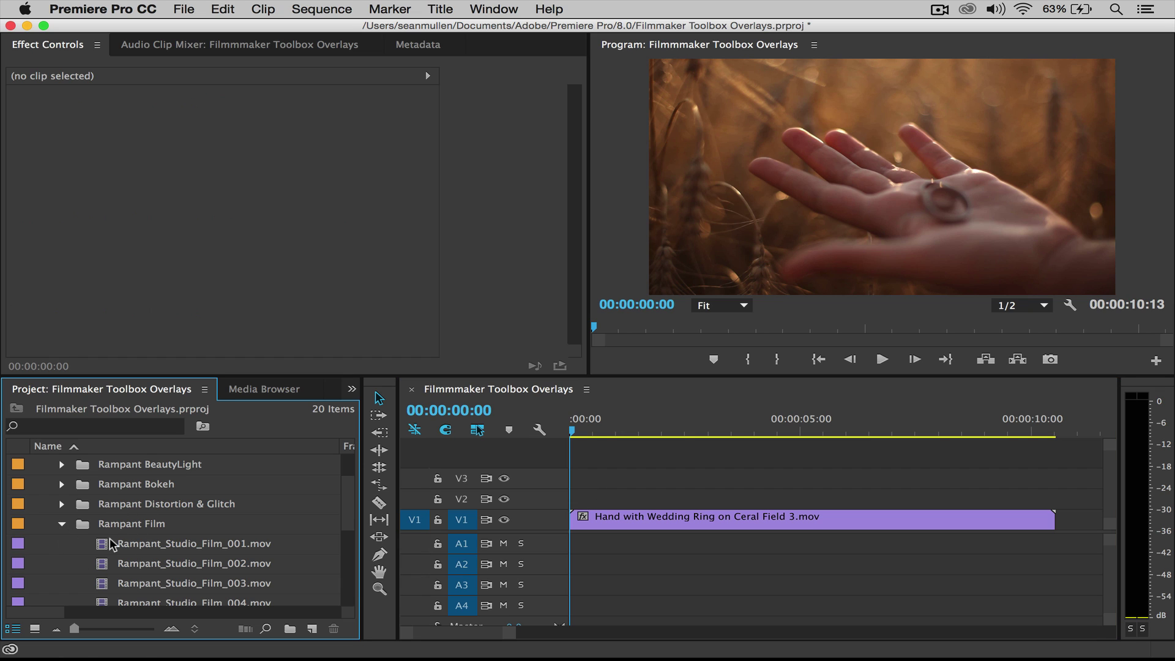
click(142, 544)
drag(124, 547, 575, 497)
mouse_move(575, 435)
mouse_down()
mouse_move(735, 440)
mouse_move(575, 450)
mouse_up()
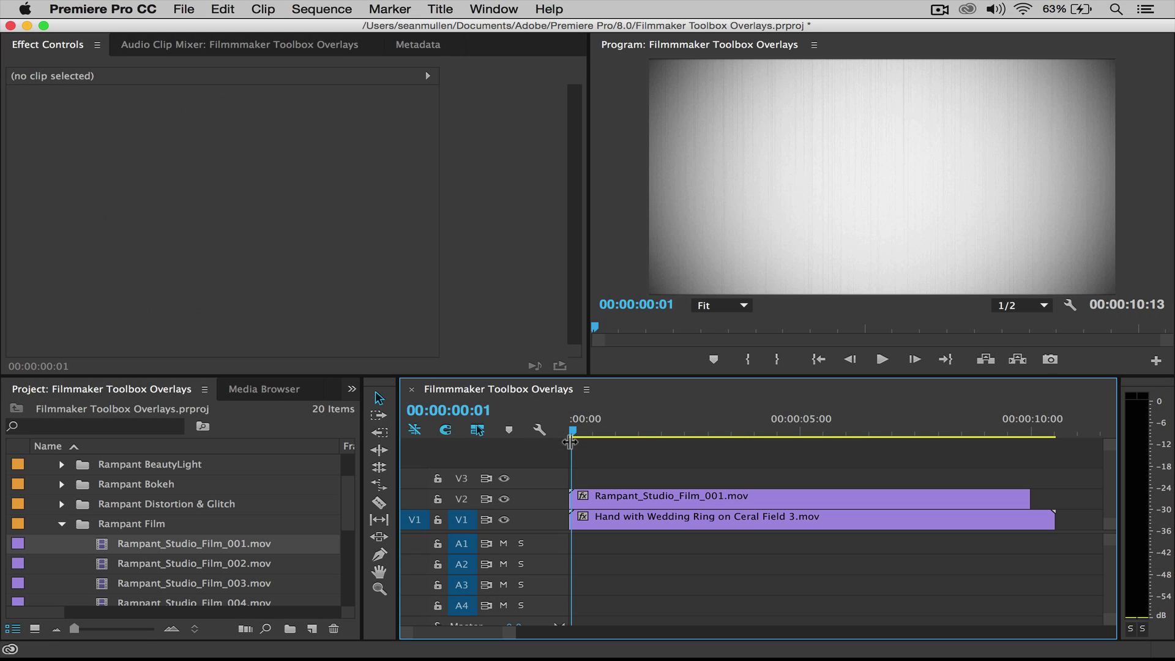
- Set the Rampant_Studio_Film_001.mov overlay's blend mode to Multiply and play it over the hand footage
click(603, 503)
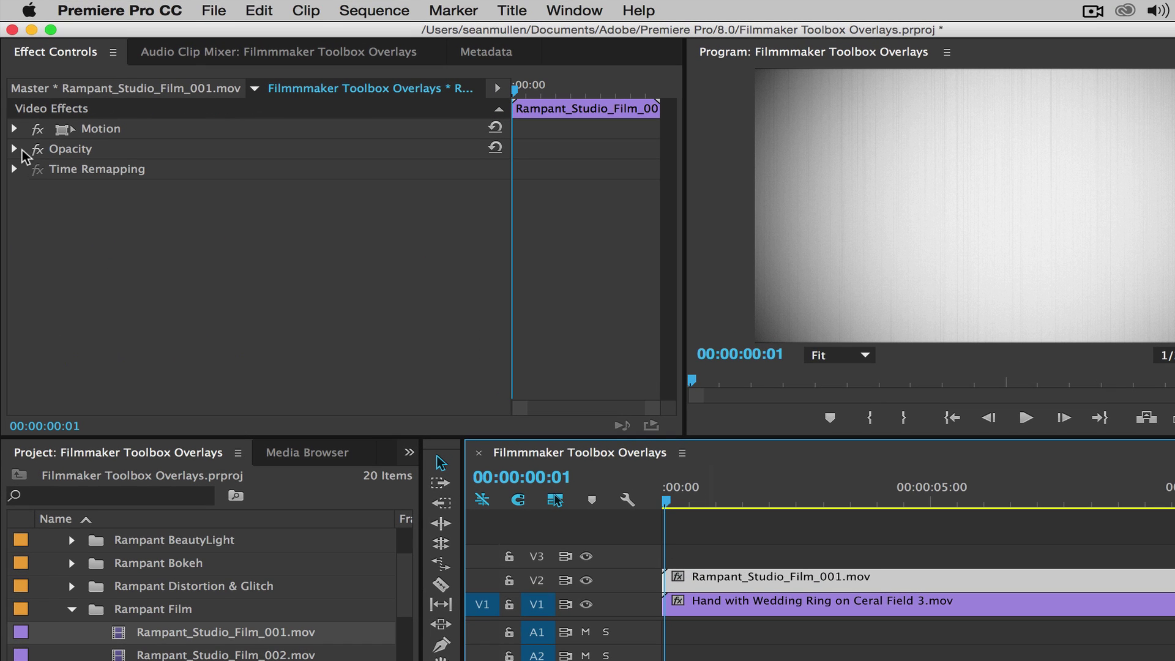
click(19, 149)
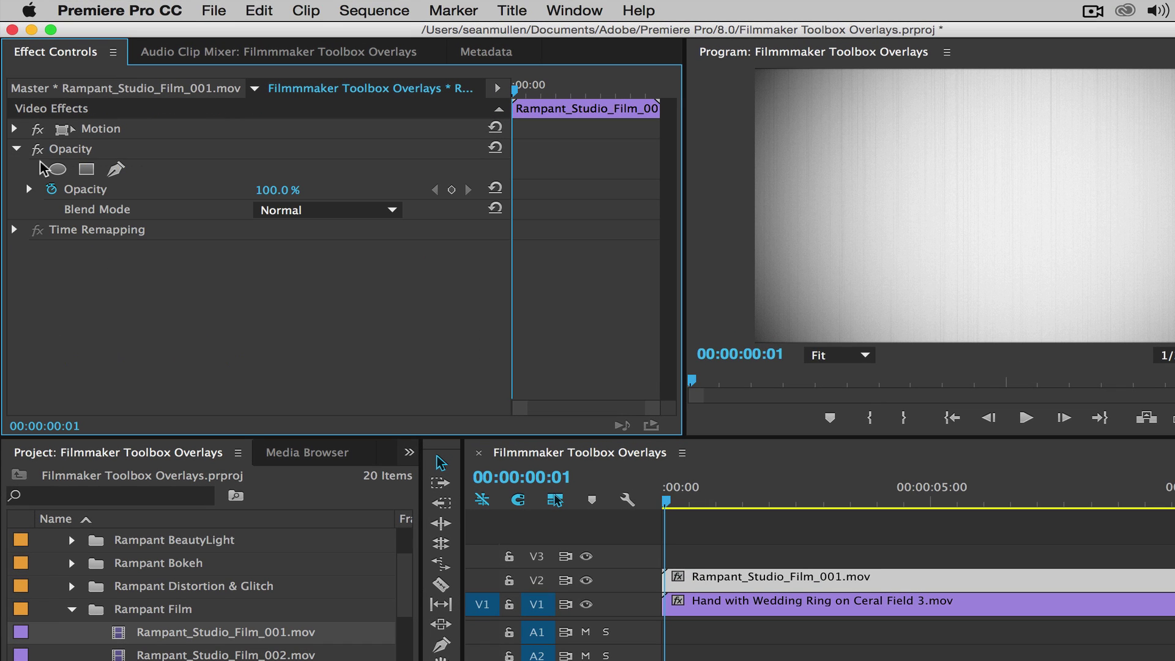
click(322, 215)
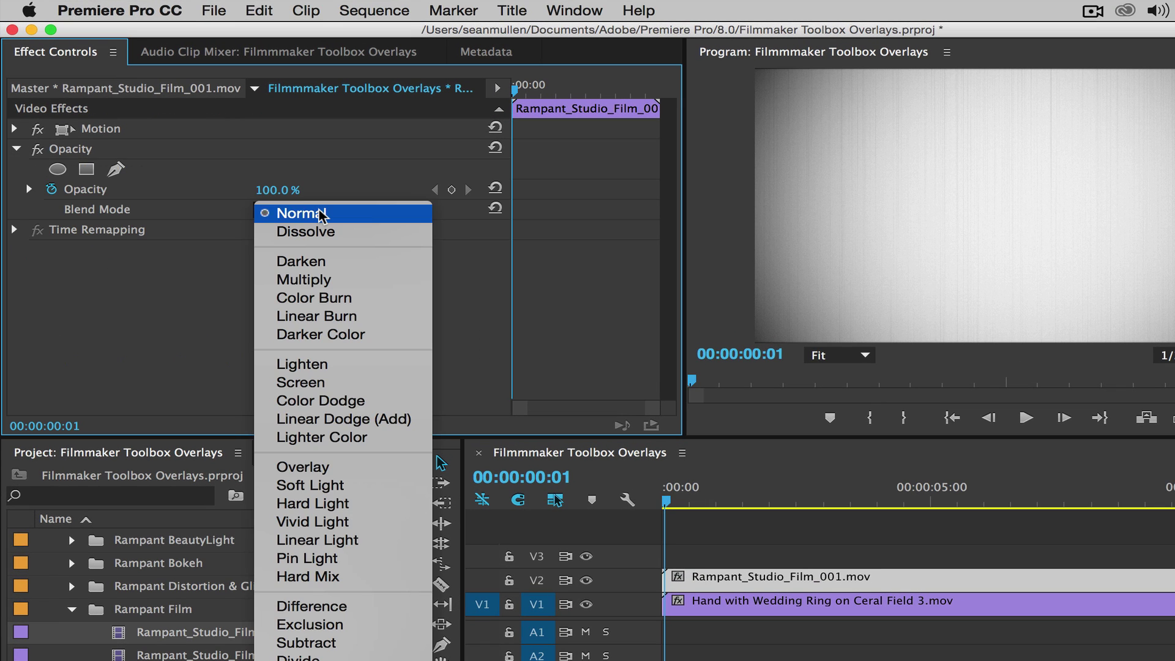
click(304, 280)
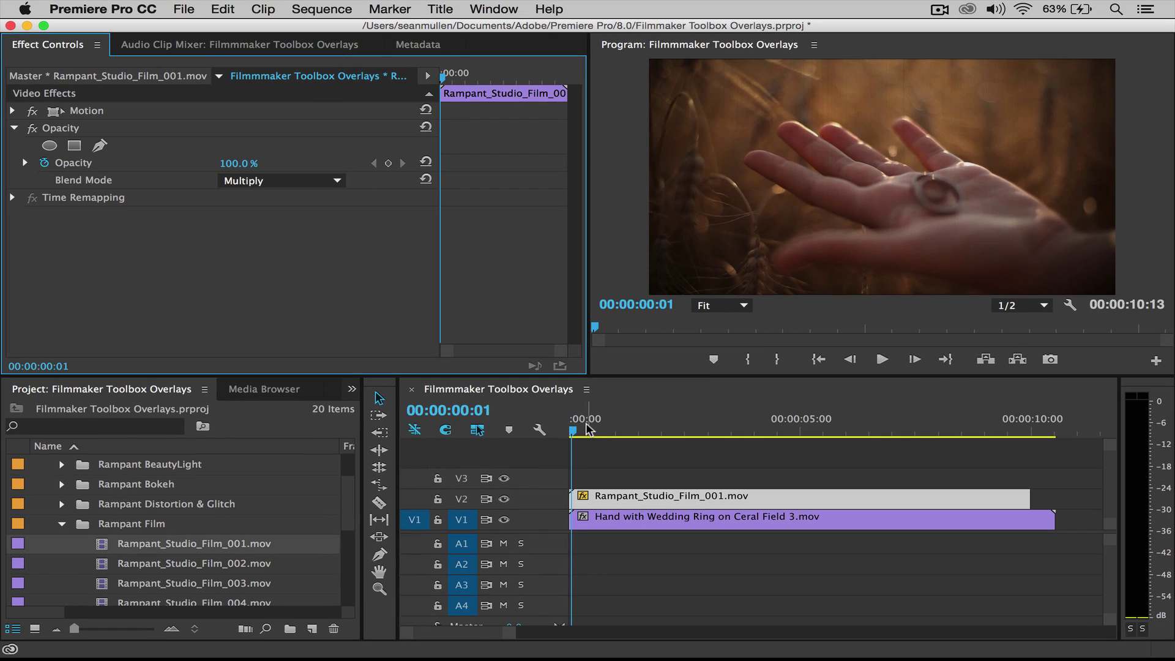
key(space)
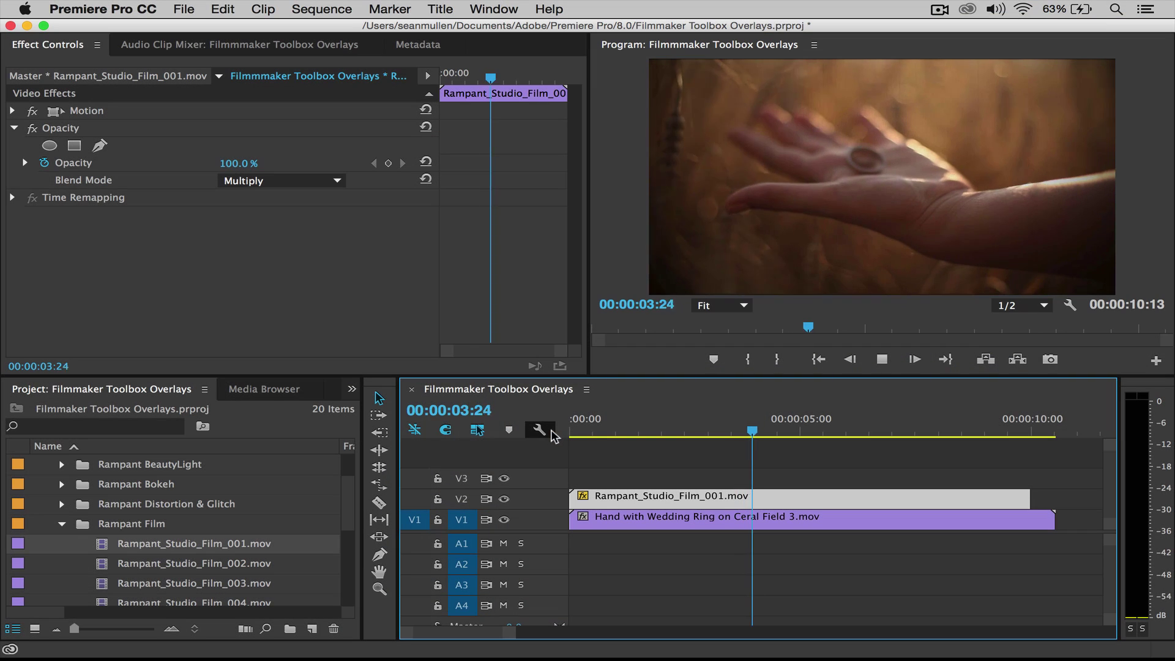
key(space)
- Swap the V2 film clip for Rampant_Studio_Film_002.mov, play it from the start, and scrub back
click(178, 562)
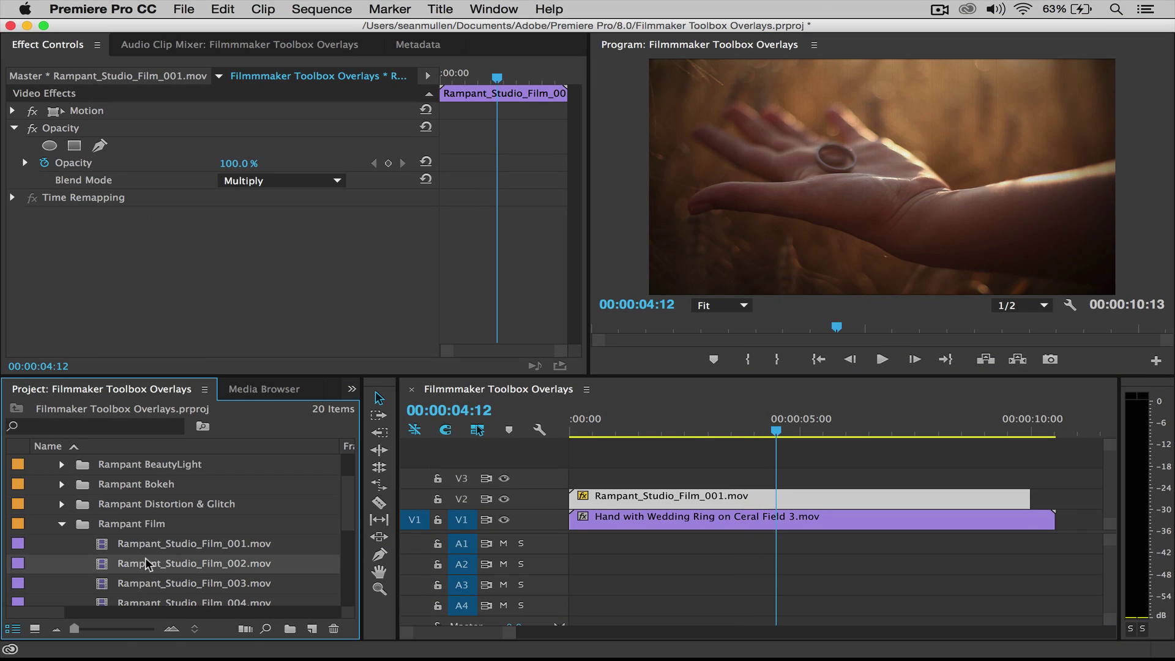
drag(147, 564, 587, 497)
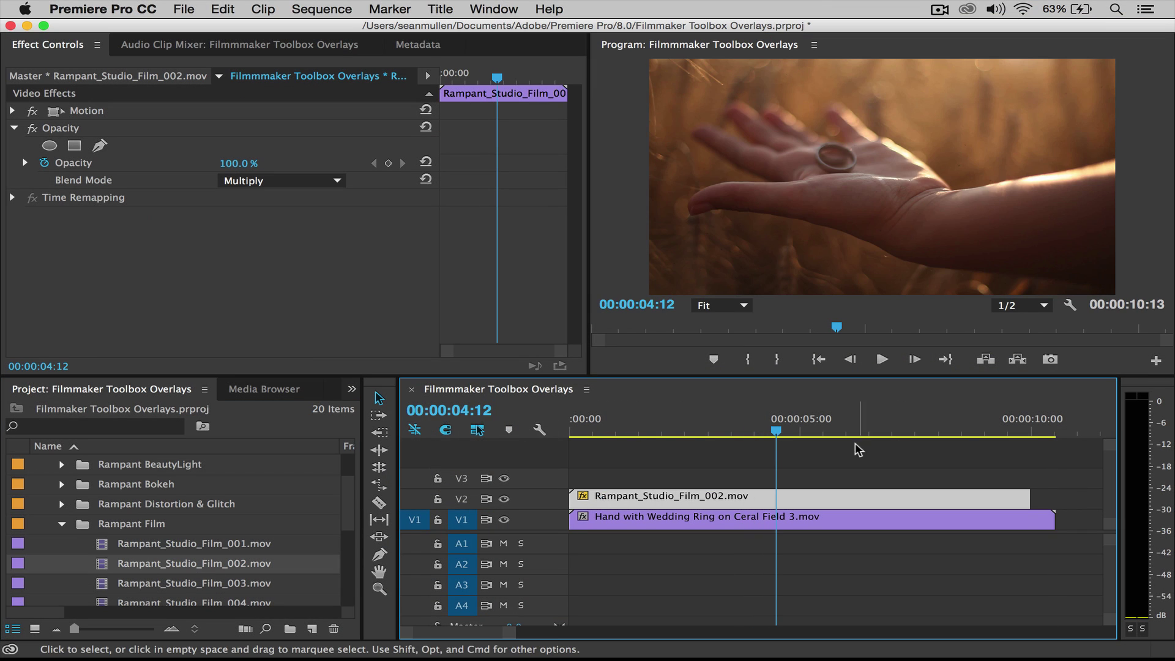
click(572, 428)
key(space)
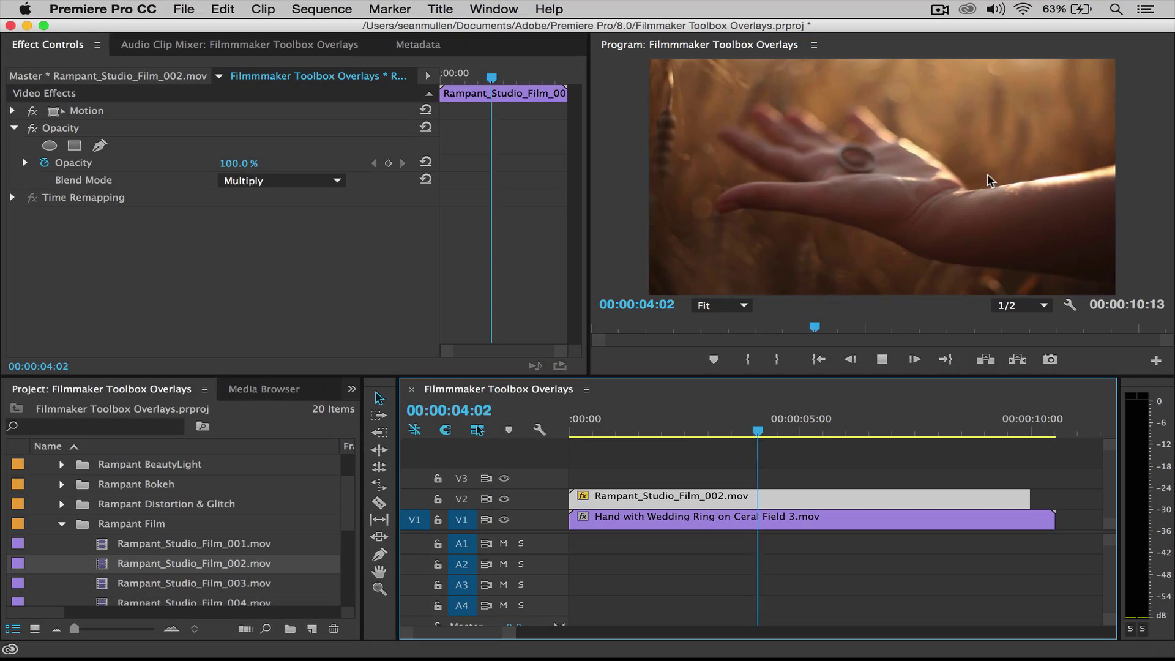
key(space)
drag(800, 429, 563, 428)
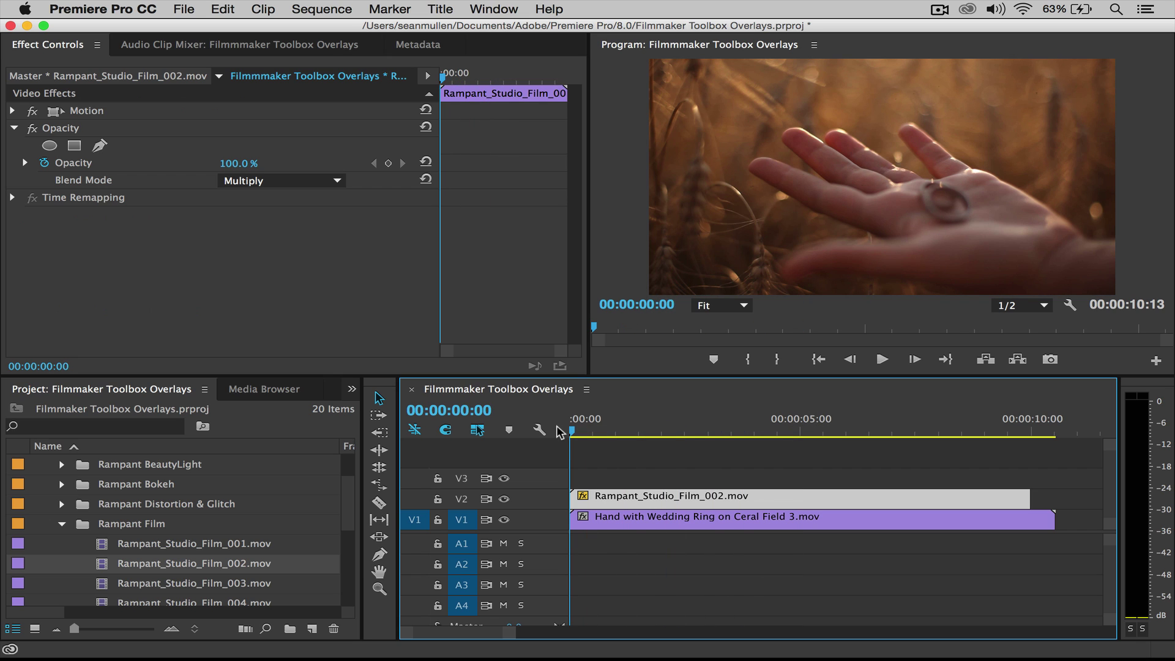